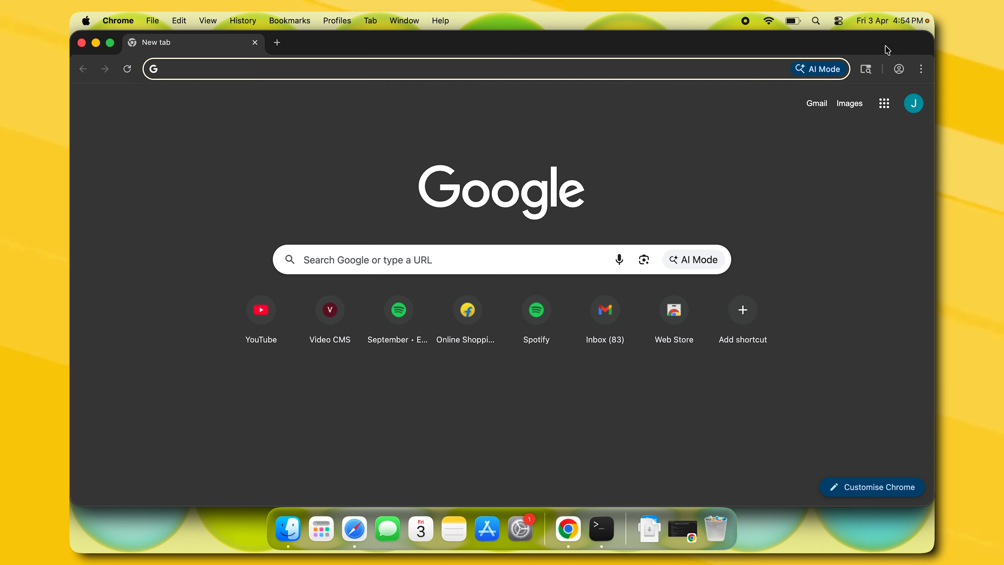
# Search the web for "download ollama for mac" and download the macOS installer from the official Ollama page
pyautogui.write('download ollama for mac')
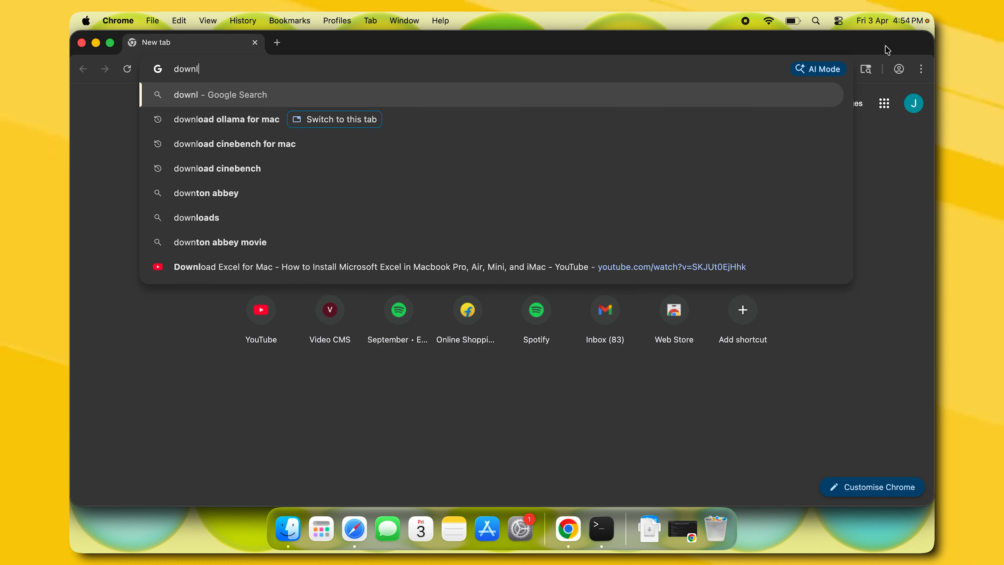
pyautogui.press('Return')
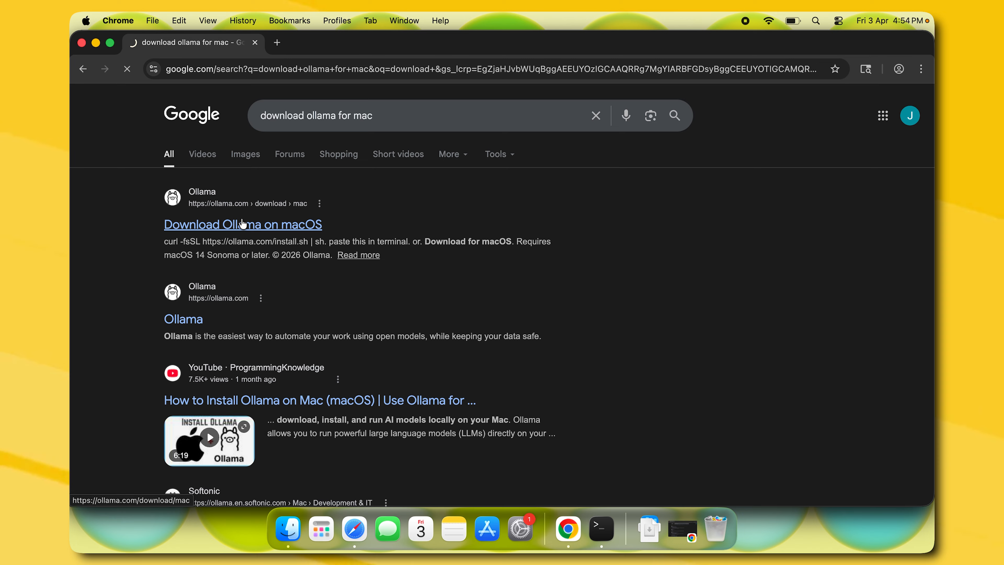
pyautogui.click(243, 224)
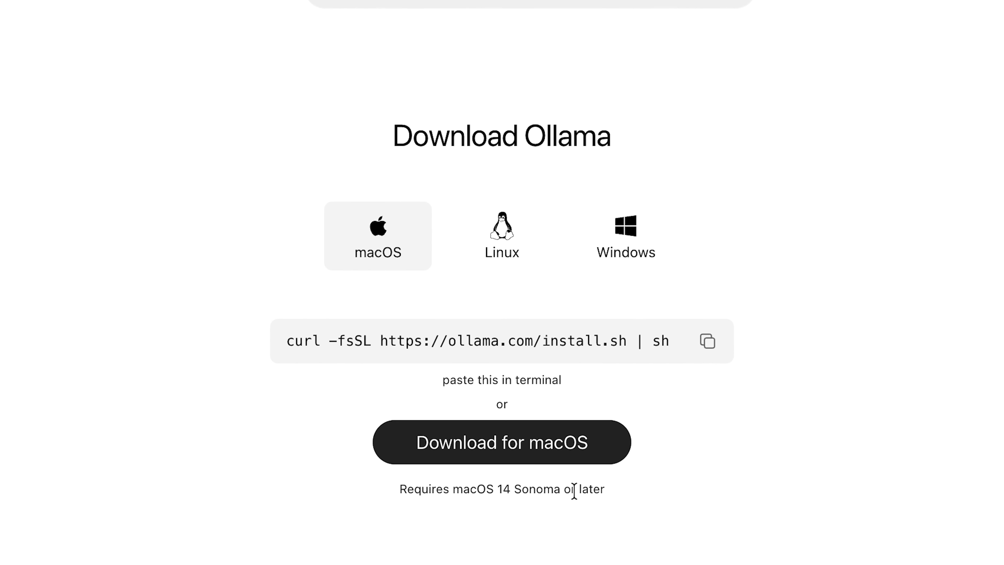
pyautogui.click(571, 462)
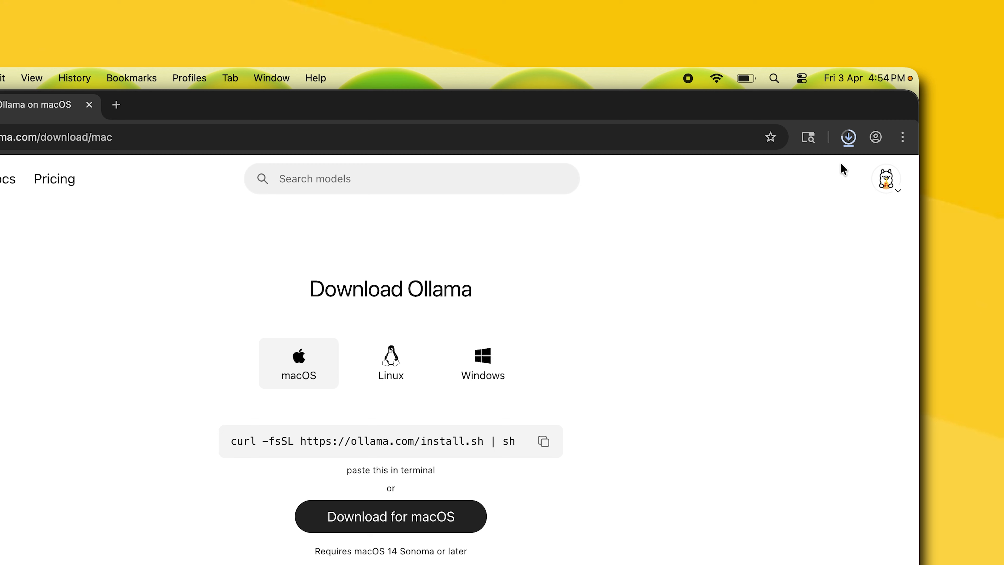
# Open the downloaded Ollama.dmg from its folder and copy the Ollama app into Applications
pyautogui.click(848, 136)
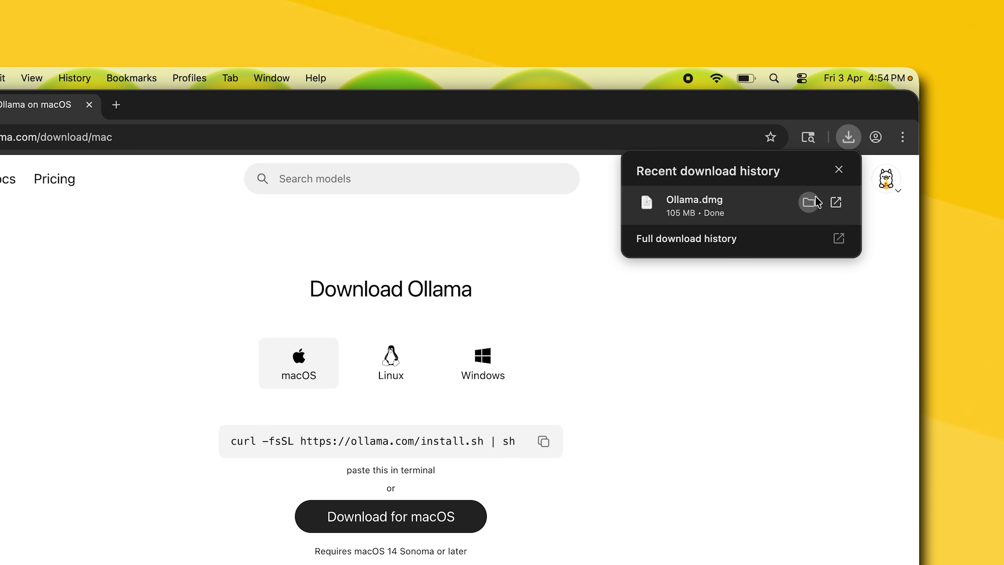
pyautogui.click(809, 202)
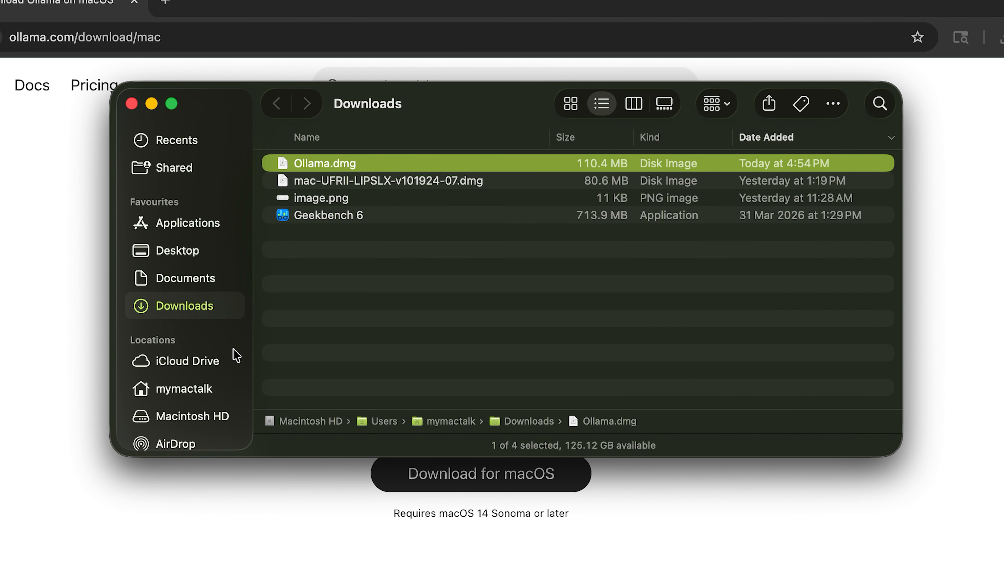
pyautogui.doubleClick(319, 167)
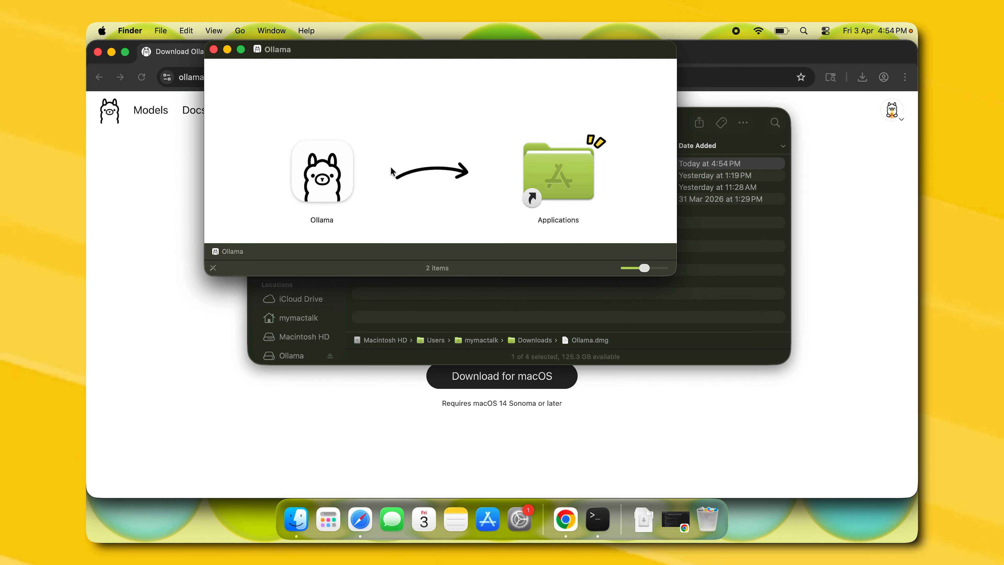
pyautogui.click(325, 178)
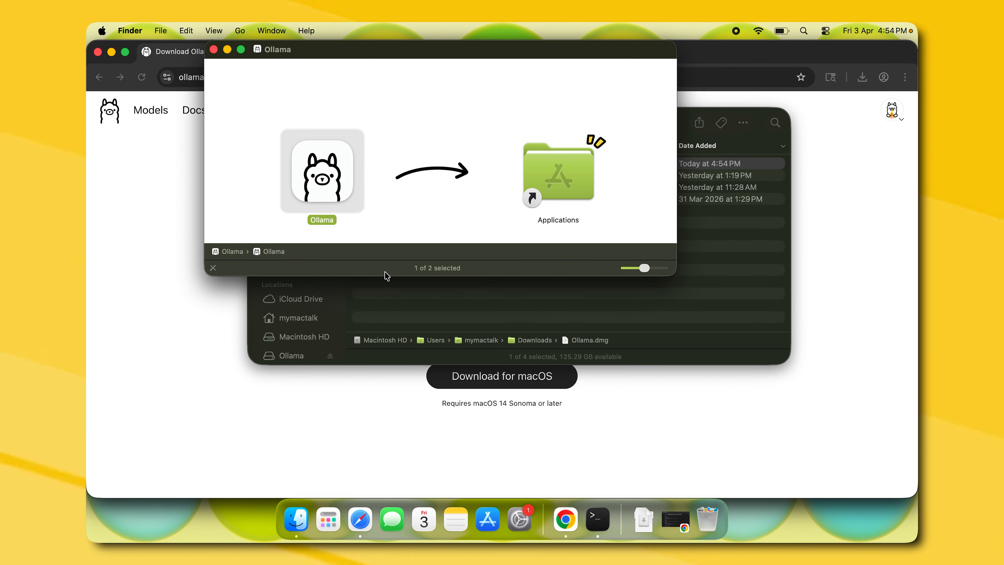
pyautogui.moveTo(322, 174); pyautogui.dragTo(555, 158)
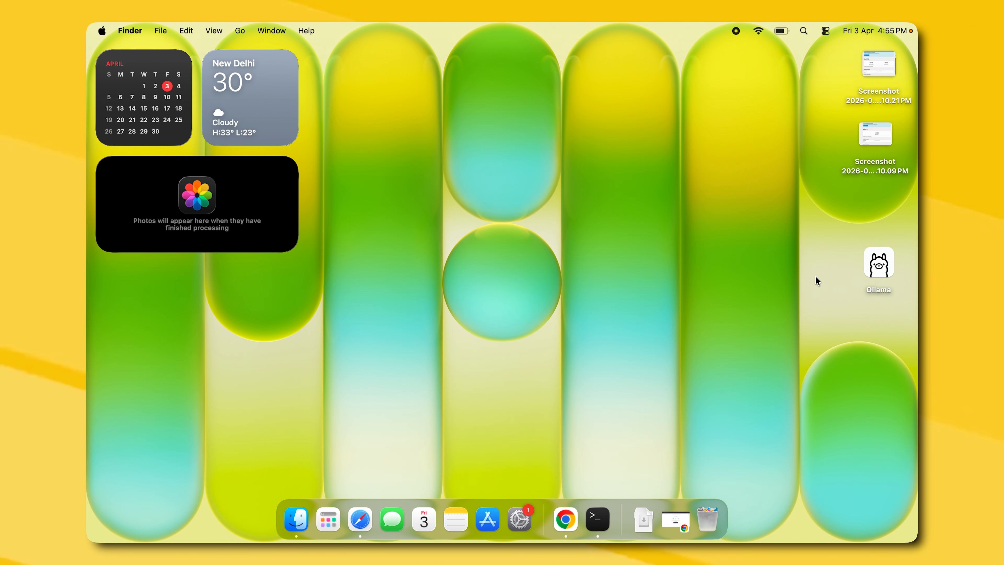
# Launch Ollama from the installed applications and allow the internet-downloaded app to open
pyautogui.click(328, 517)
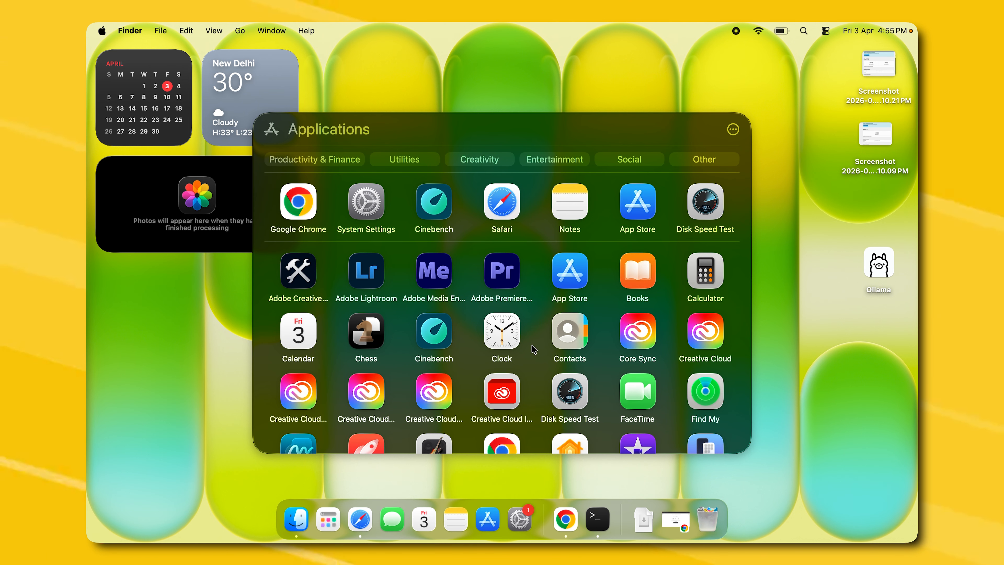
pyautogui.write('ollama')
pyautogui.press('Escape')
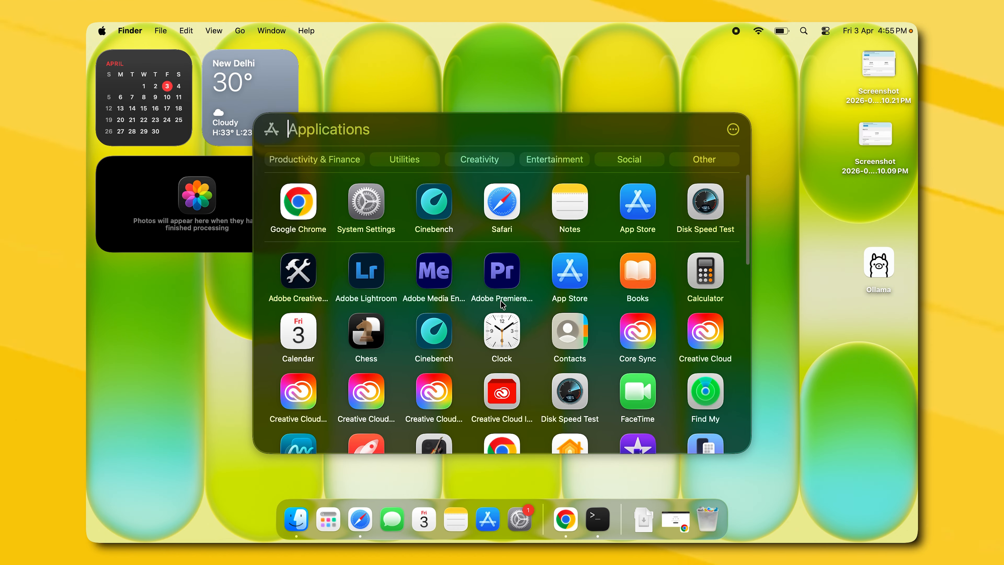
pyautogui.scroll(-3, 505, 270)
pyautogui.scroll(-4, 505, 270)
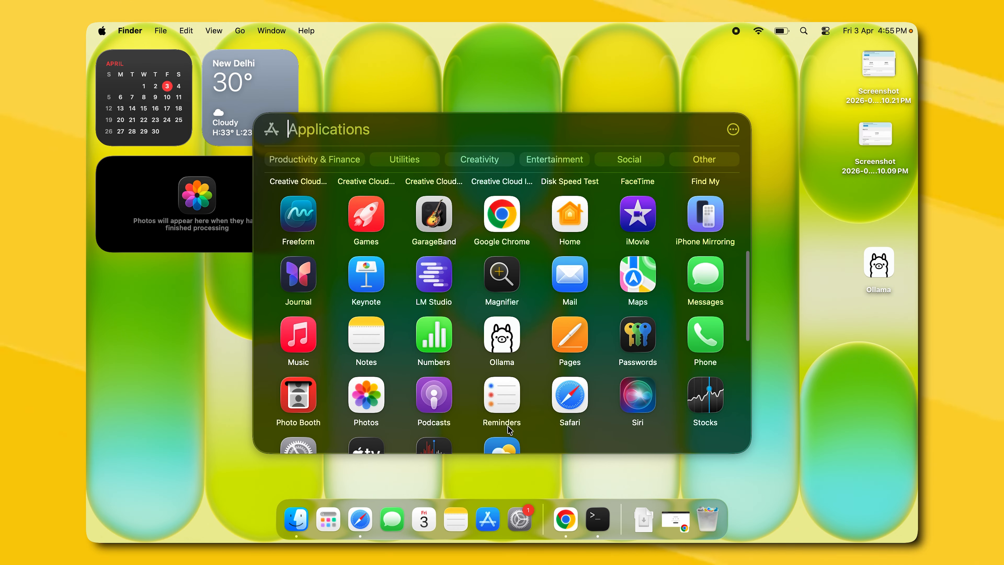
pyautogui.click(506, 333)
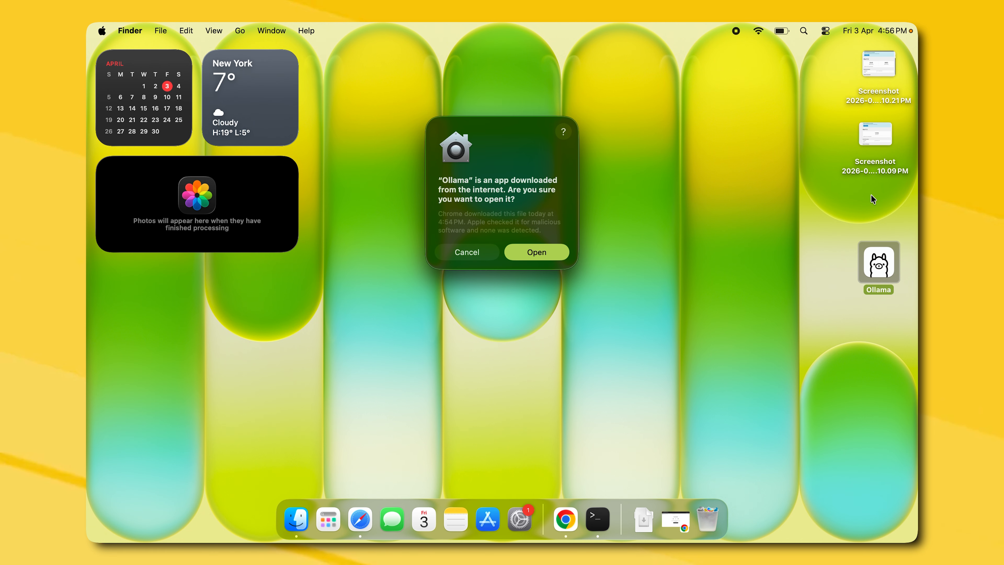
pyautogui.click(521, 252)
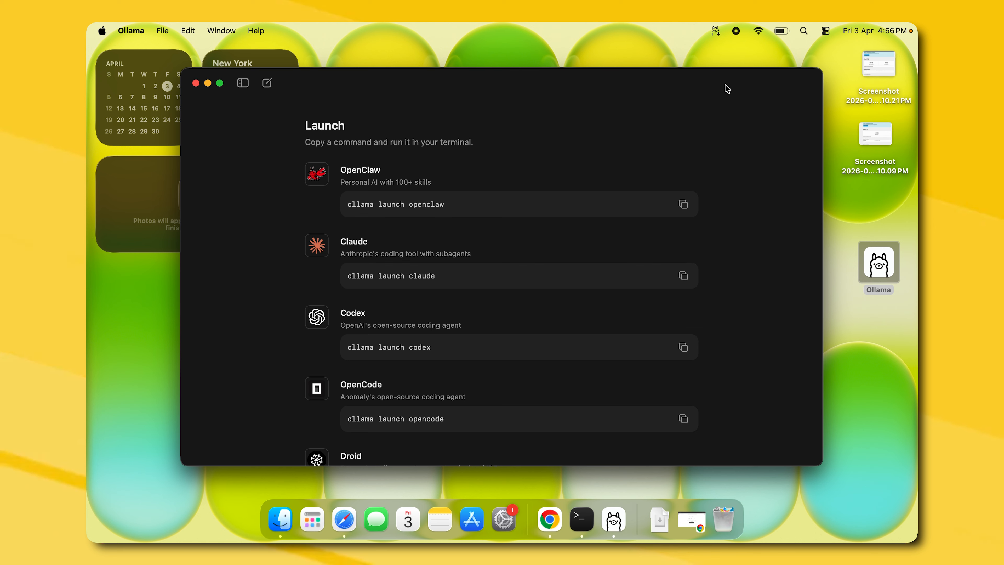
# Copy the Claude launch command from Ollama's Launch page and try to run "ollama launch claude" in Terminal
pyautogui.scroll(-2, 635, 168)
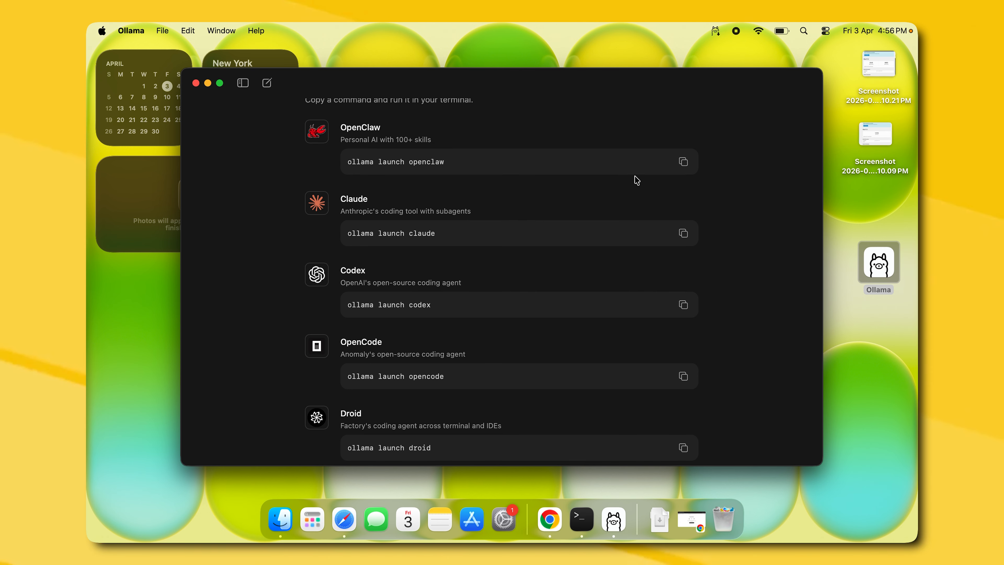
pyautogui.scroll(2, 635, 175)
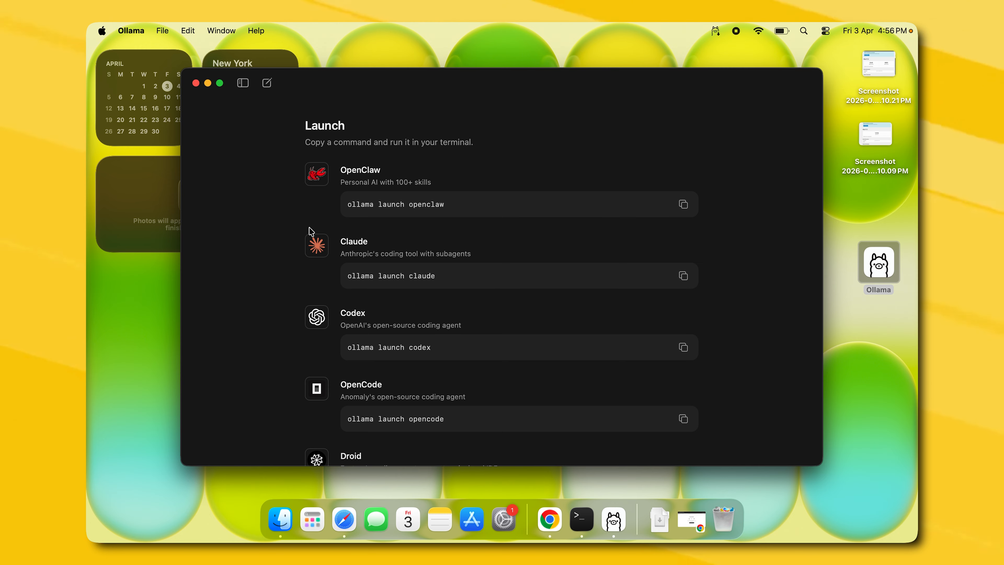
pyautogui.scroll(-4, 360, 273)
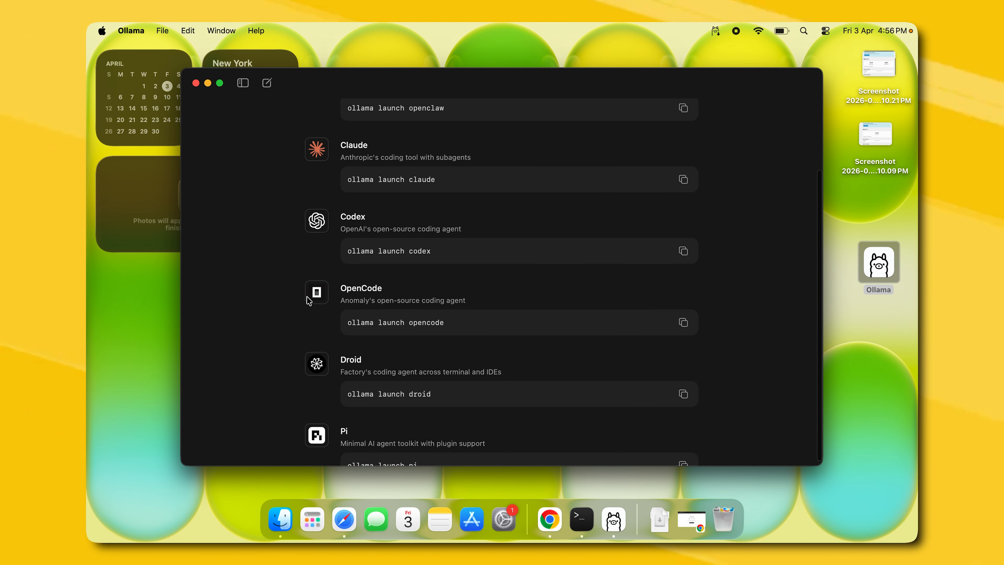
pyautogui.scroll(-1, 341, 346)
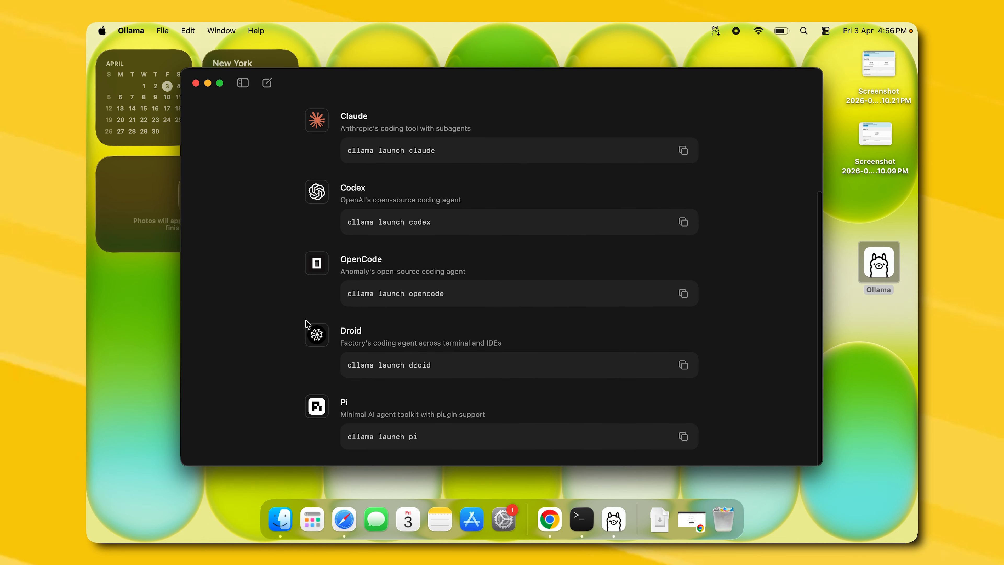
pyautogui.scroll(5, 345, 411)
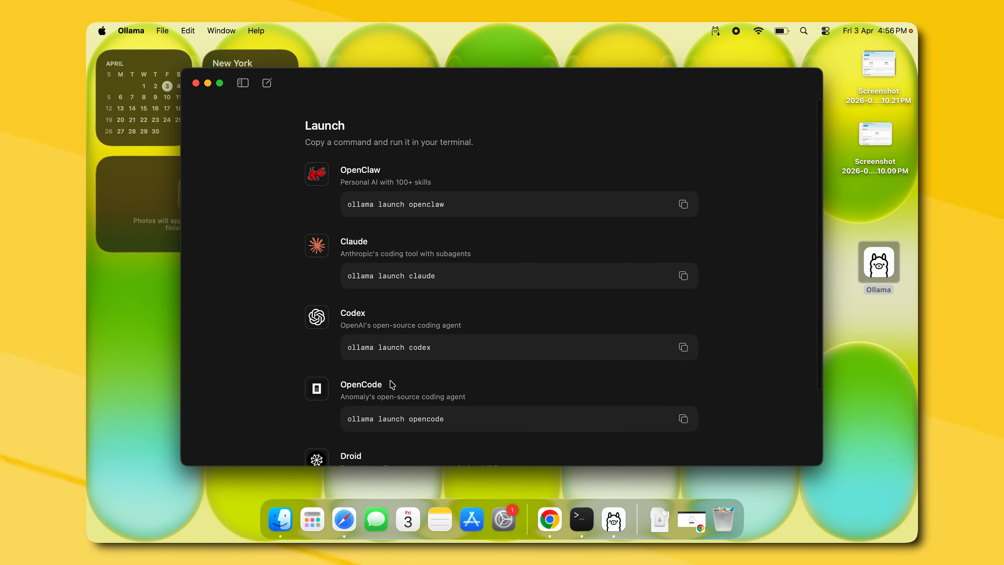
pyautogui.click(585, 518)
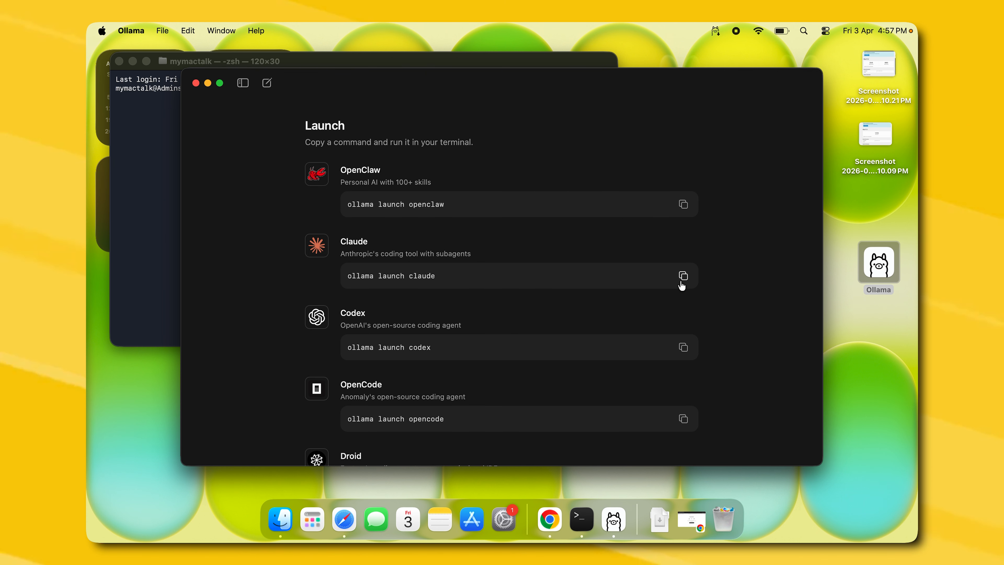
pyautogui.click(683, 276)
pyautogui.click(152, 117)
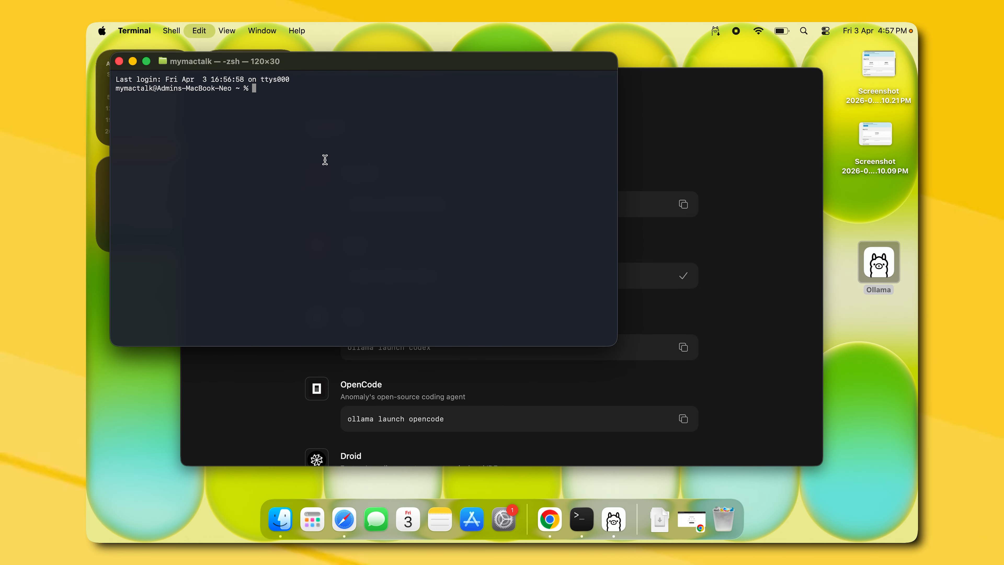
pyautogui.press('super+v')
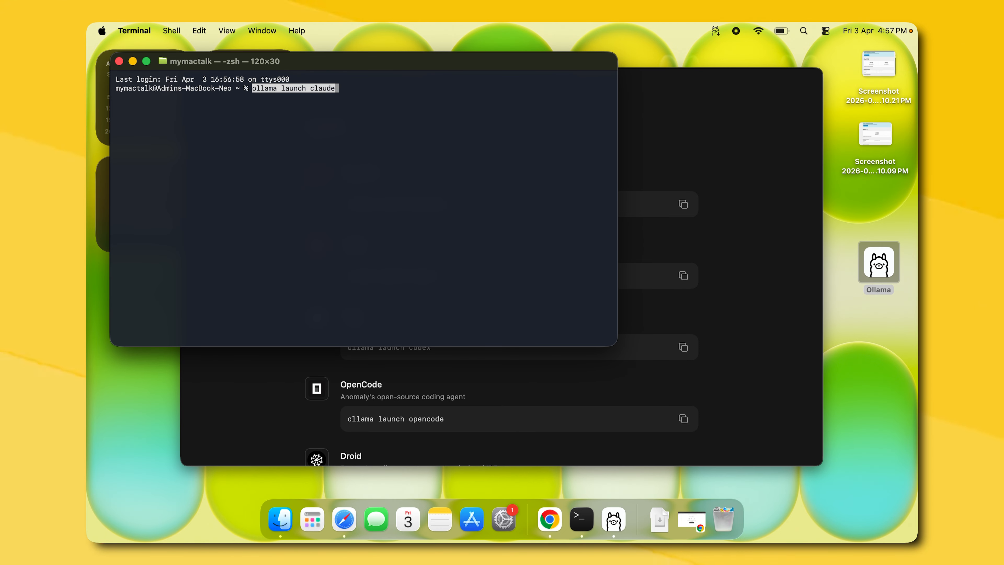
pyautogui.press('Return')
# Run "ollama run llama3.1" in Terminal to download the Llama 3.1 model
pyautogui.write('o')
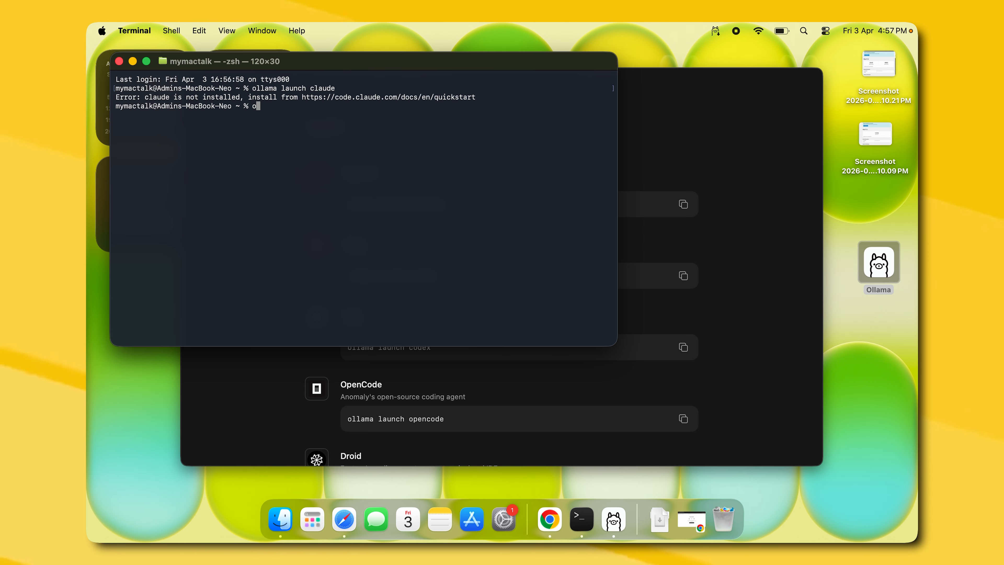
pyautogui.write('llama run llama3.1')
pyautogui.press('Return')
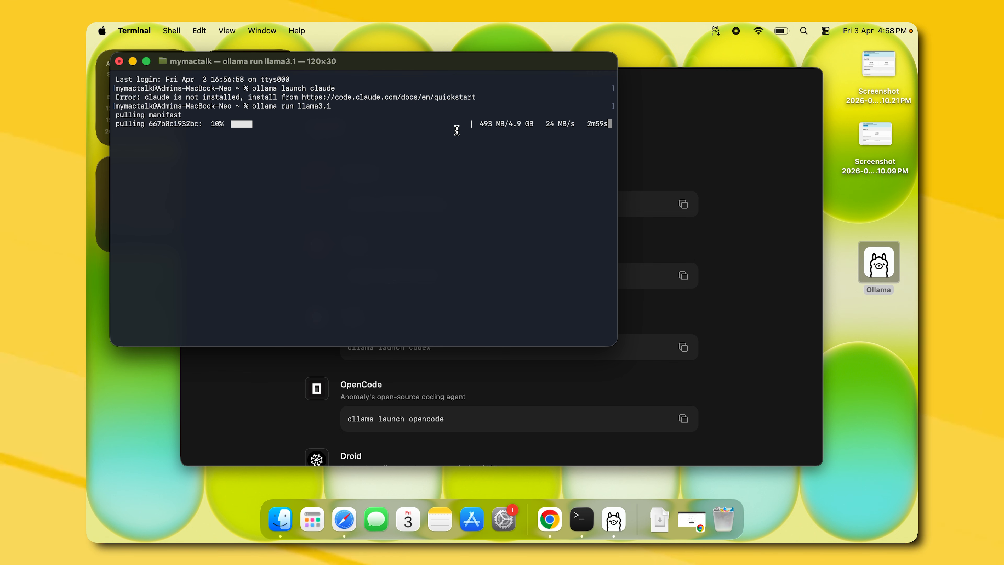
# Switch to Ollama, start a new chat and select the gpt-oss:120b-cloud model
pyautogui.press('super+Tab')
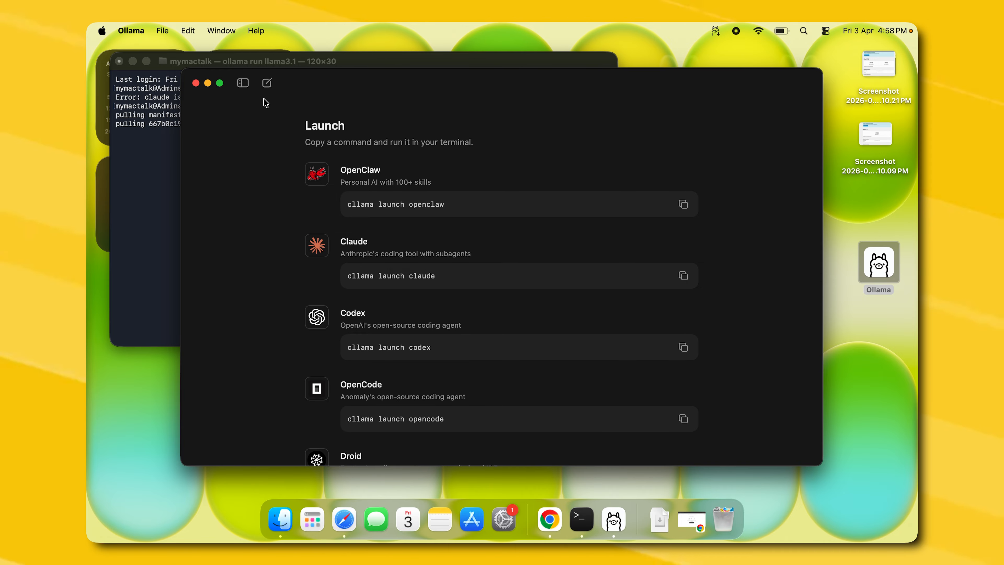
pyautogui.click(267, 83)
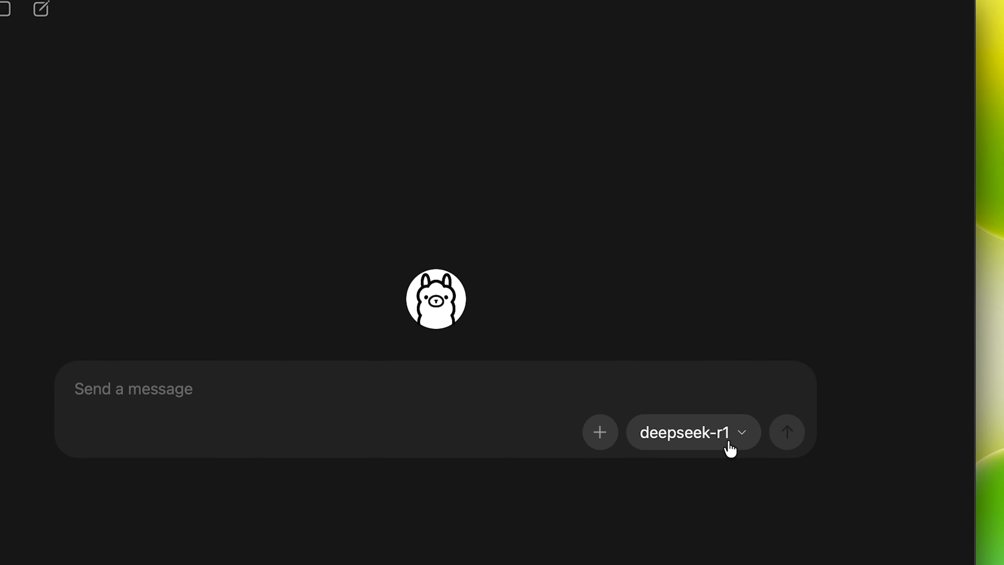
pyautogui.click(729, 449)
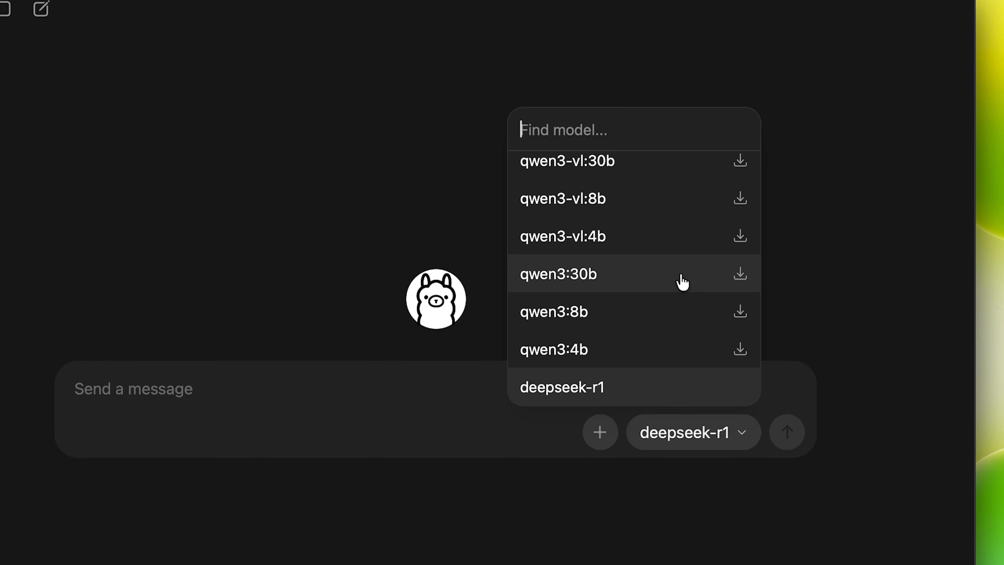
pyautogui.scroll(10, 681, 280)
pyautogui.scroll(-10, 682, 281)
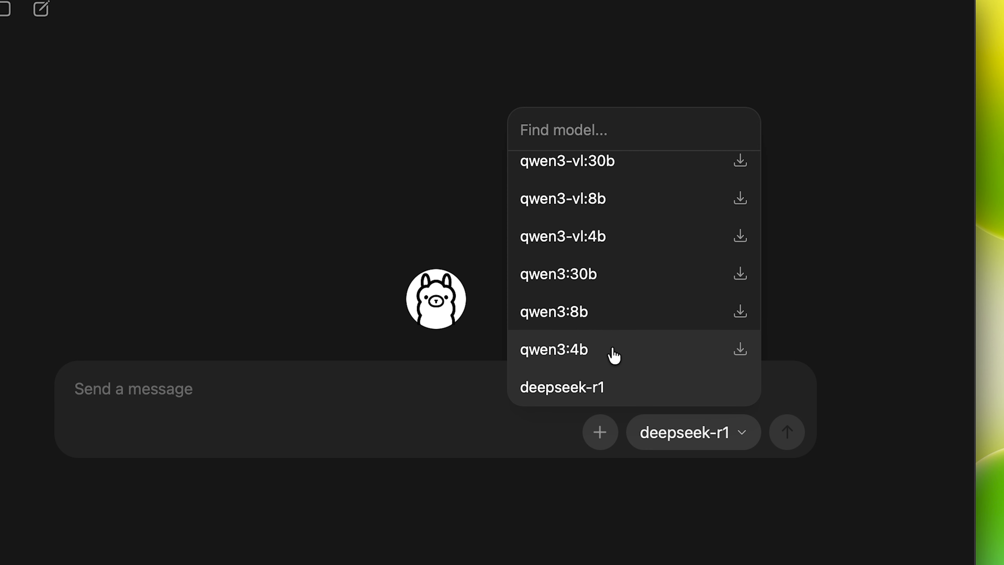
pyautogui.scroll(10, 614, 356)
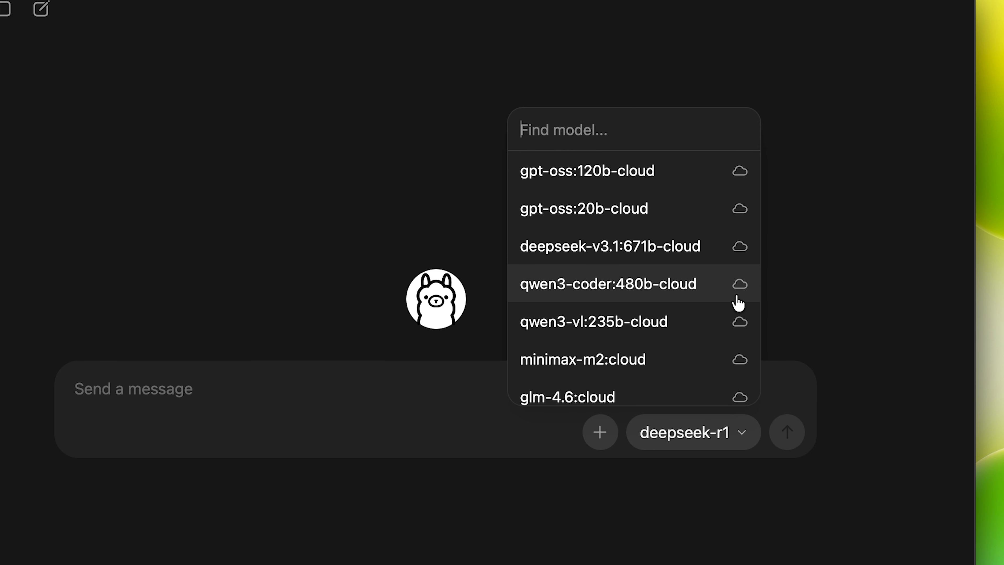
pyautogui.scroll(-10, 738, 303)
pyautogui.scroll(10, 737, 303)
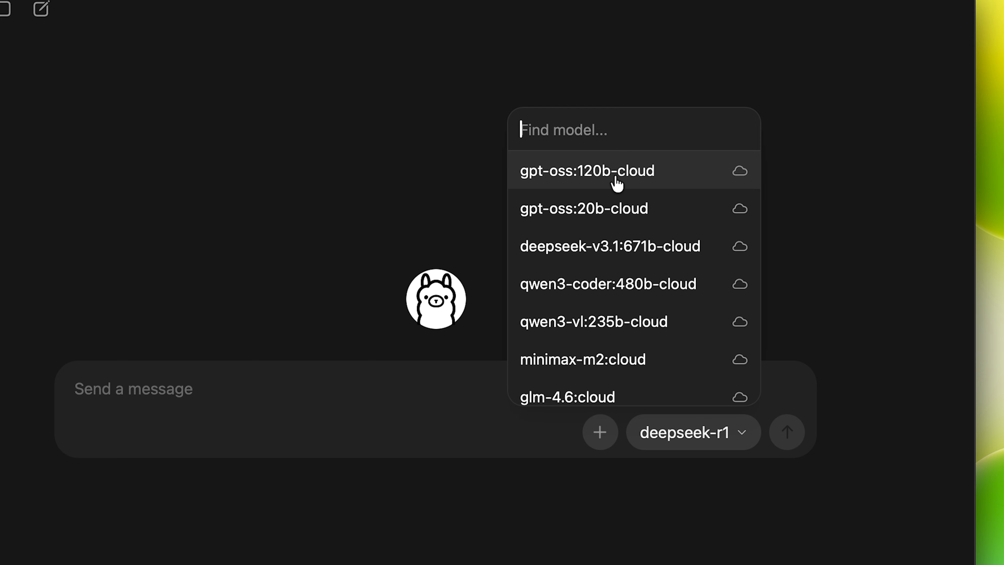
pyautogui.click(616, 184)
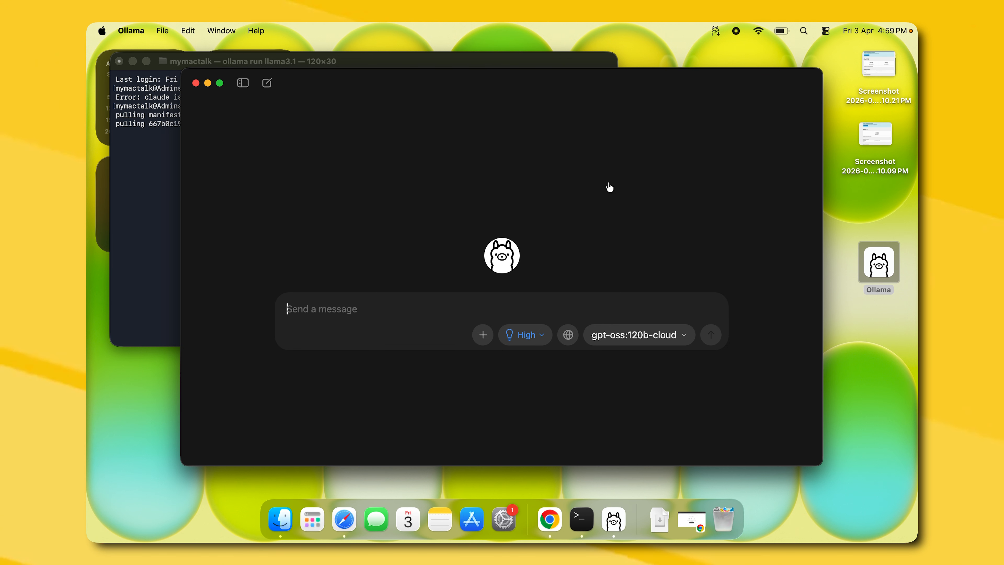
# Send the prompt "Write me a poem that is simple and funny" to gpt-oss:120b-cloud and read through the reply
pyautogui.write('want')
pyautogui.press('BackSpace')
pyautogui.press('BackSpace')
pyautogui.press('BackSpace')
pyautogui.press('BackSpace')
pyautogui.press('BackSpace')
pyautogui.press('BackSpace')
pyautogui.write('W')
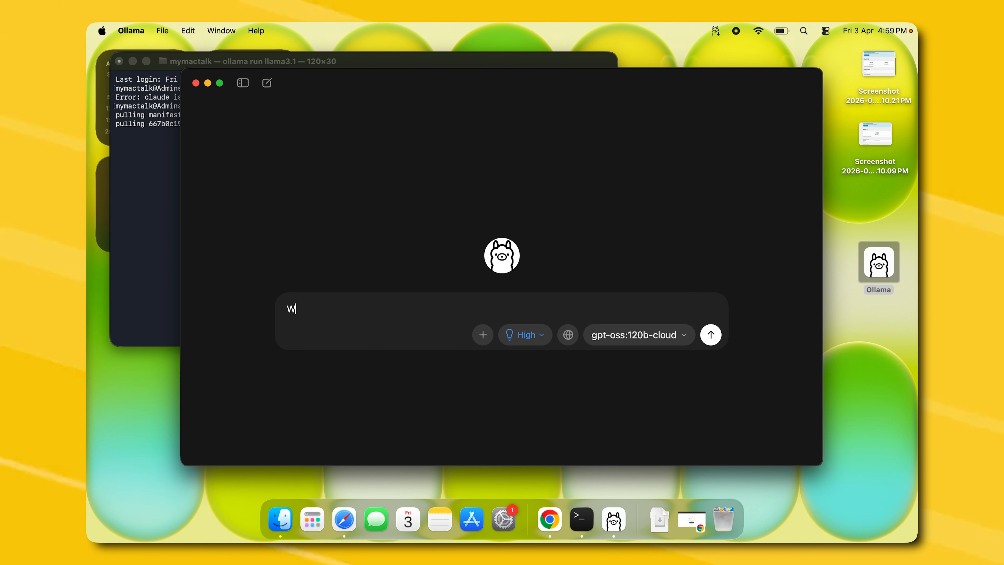
pyautogui.write('rite me a poem')
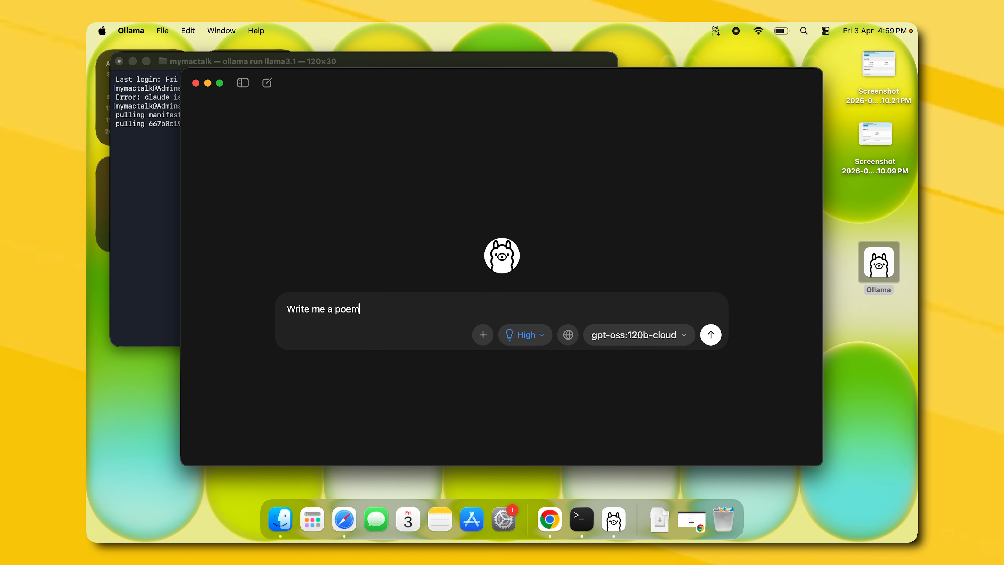
pyautogui.write(', that ')
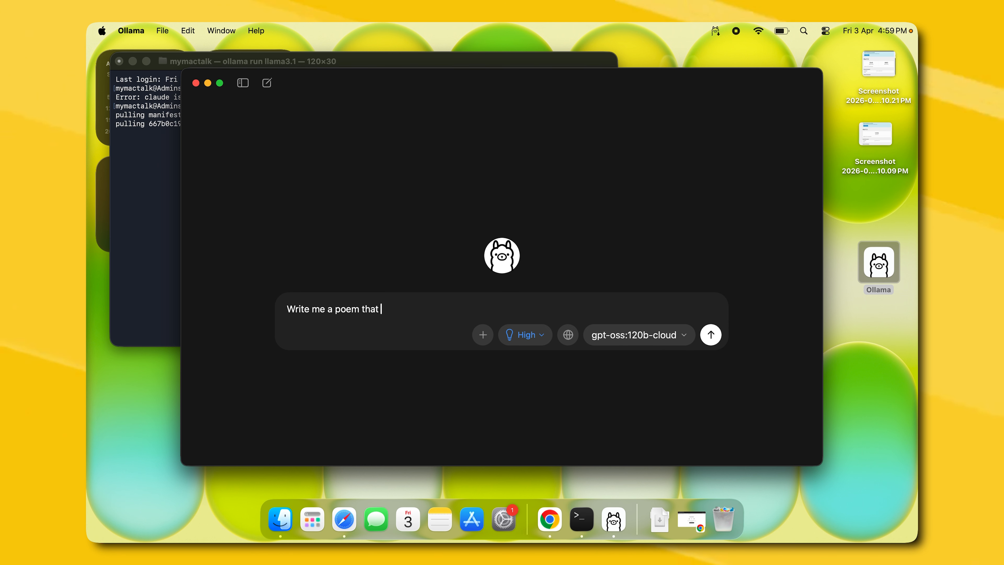
pyautogui.write('i ssims ')
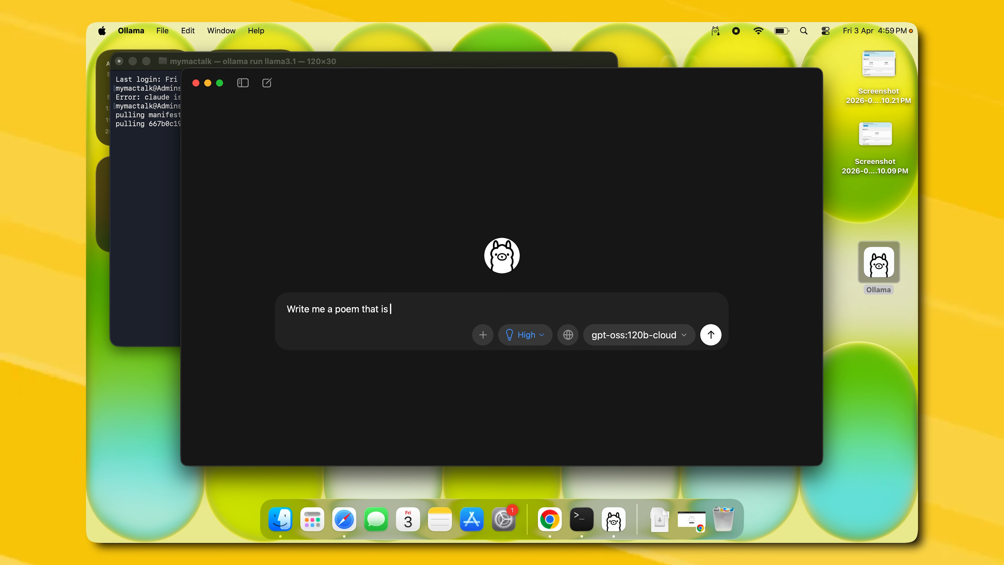
pyautogui.write('simple and f')
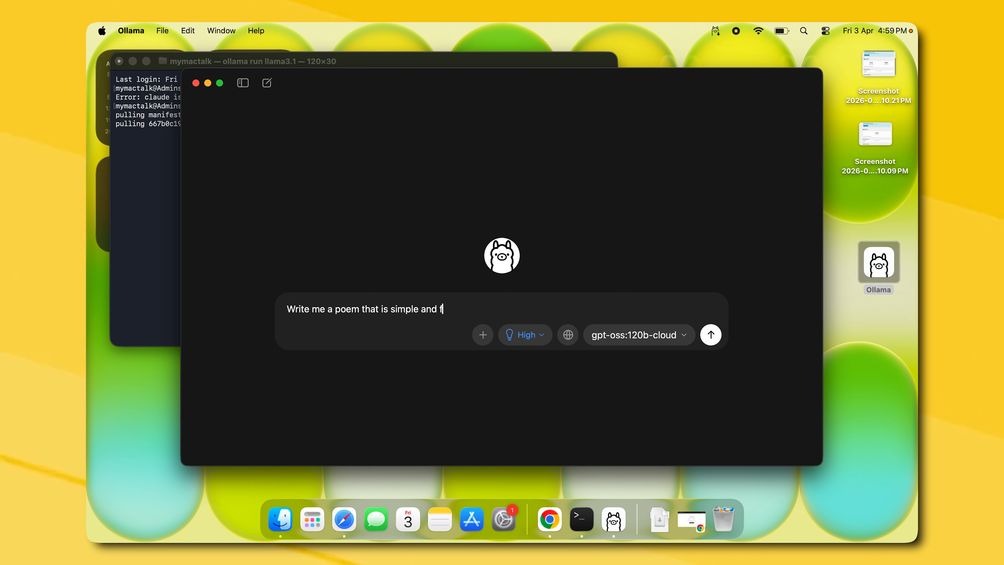
pyautogui.write('unny')
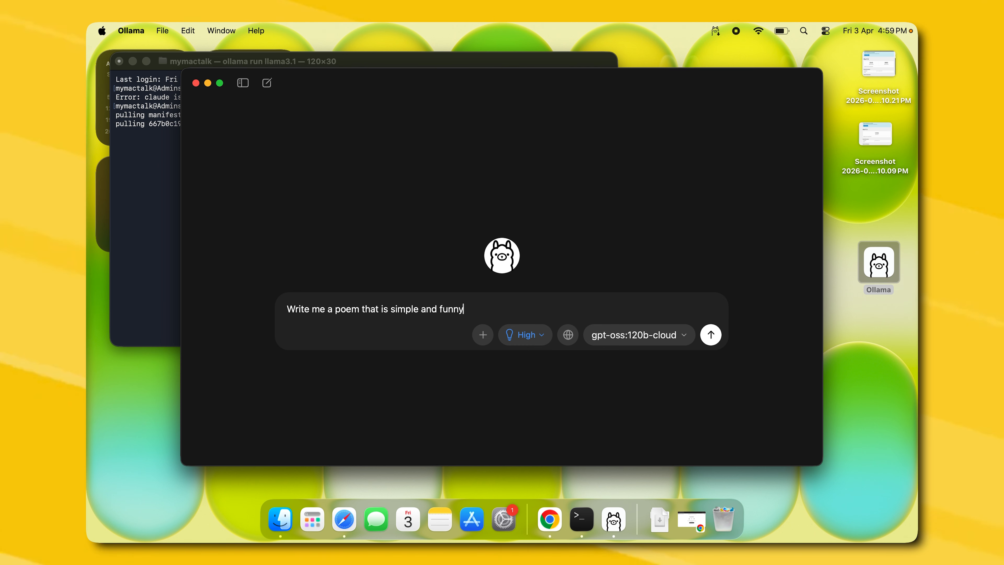
pyautogui.press('Return')
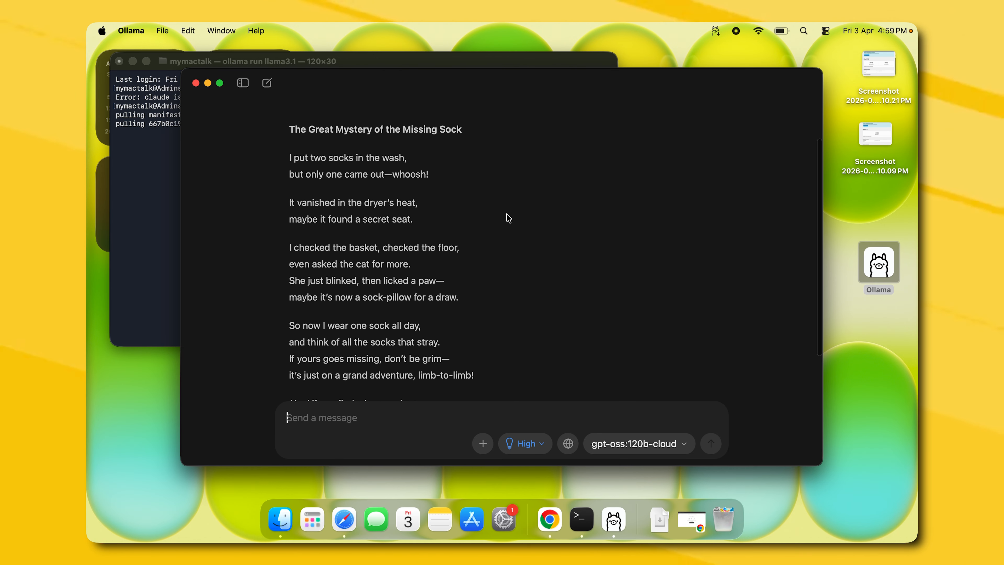
pyautogui.scroll(10, 509, 218)
pyautogui.scroll(-10, 509, 218)
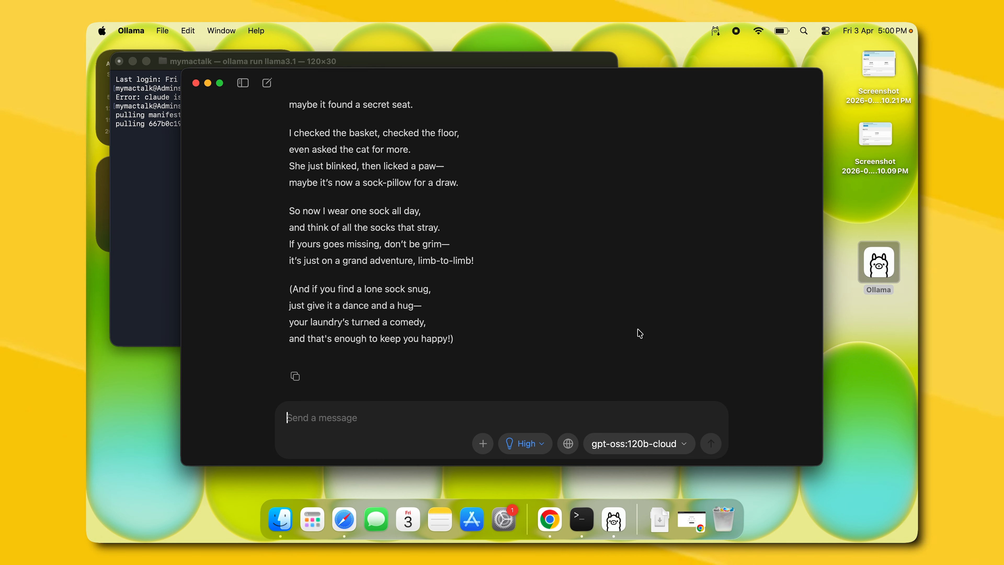
# Switch to Chrome and browse the list of available models on the Ollama website
pyautogui.click(550, 518)
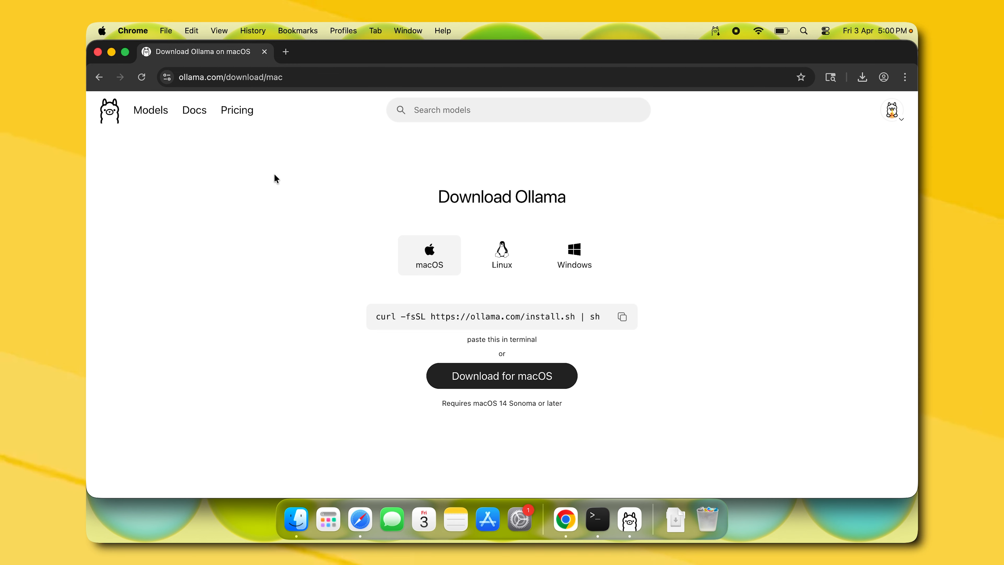
pyautogui.click(147, 110)
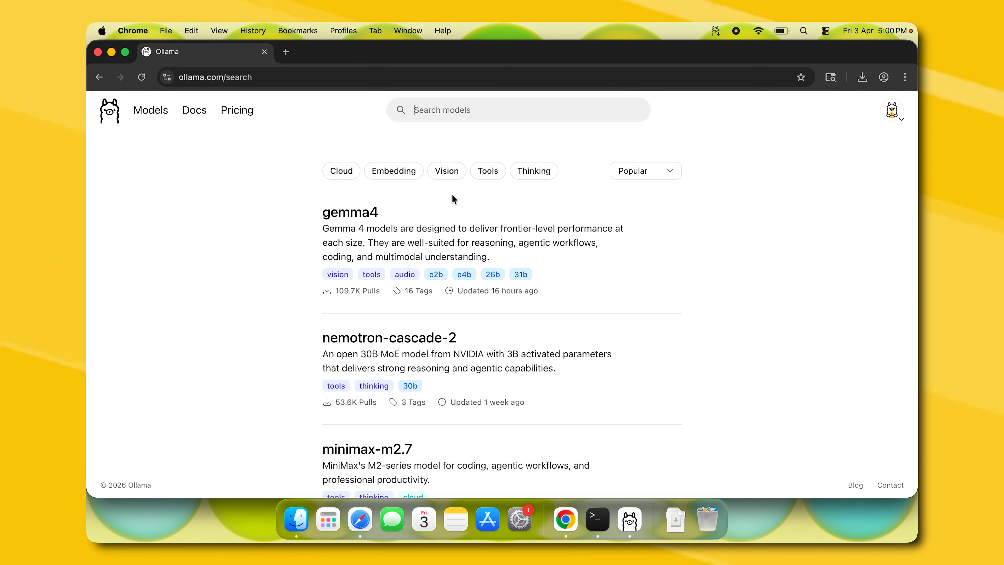
pyautogui.scroll(-10, 569, 277)
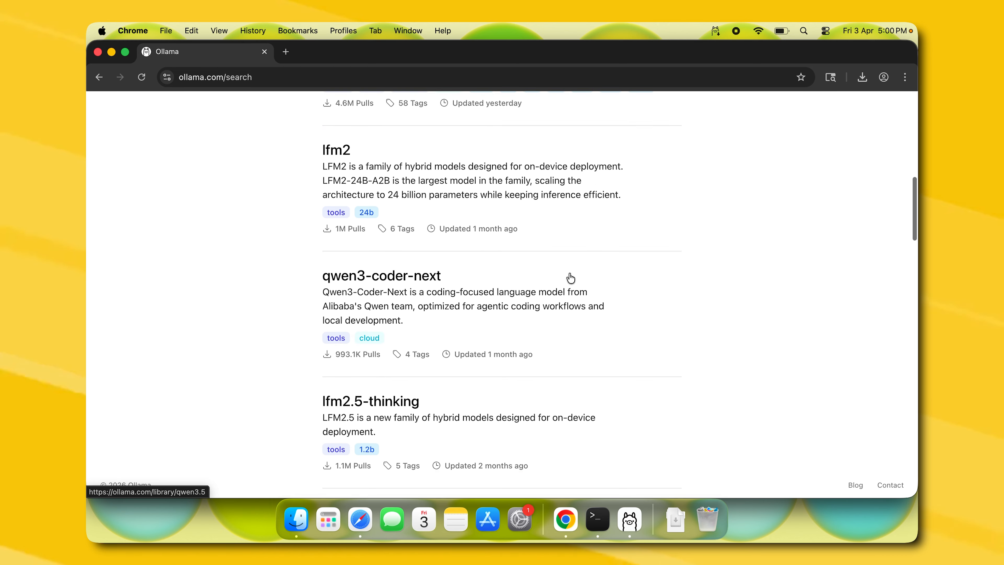
pyautogui.scroll(10, 571, 278)
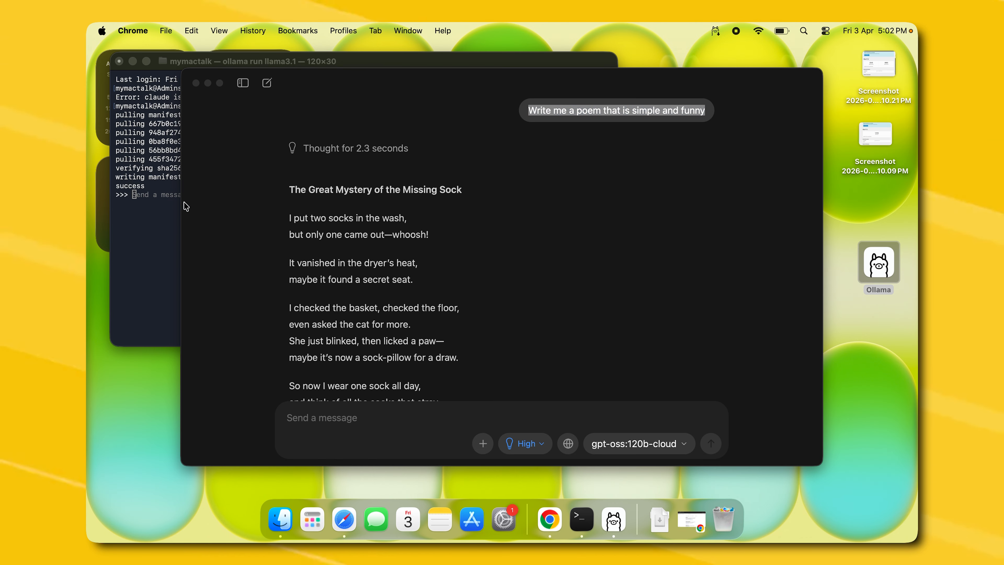
# Send "Write me a poem that is simple and funny" to Llama 3.1 in Terminal and compare the reply with Ollama's poem
pyautogui.click(149, 216)
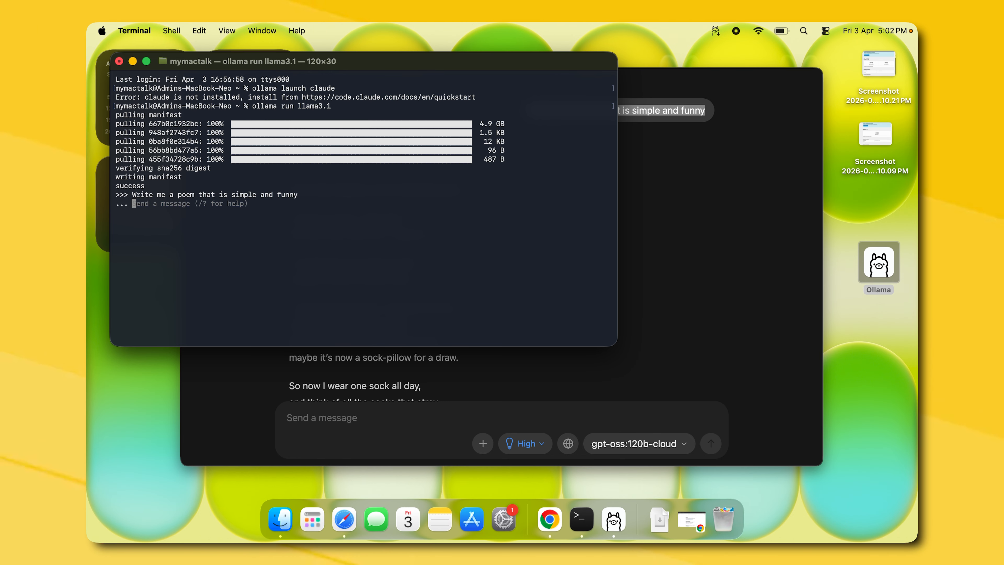
pyautogui.press('Return')
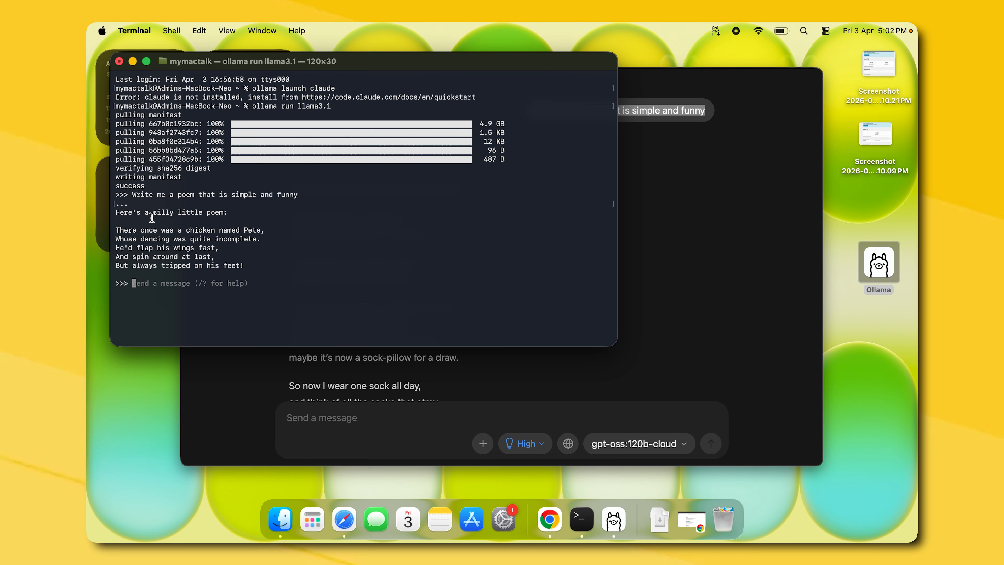
pyautogui.click(677, 198)
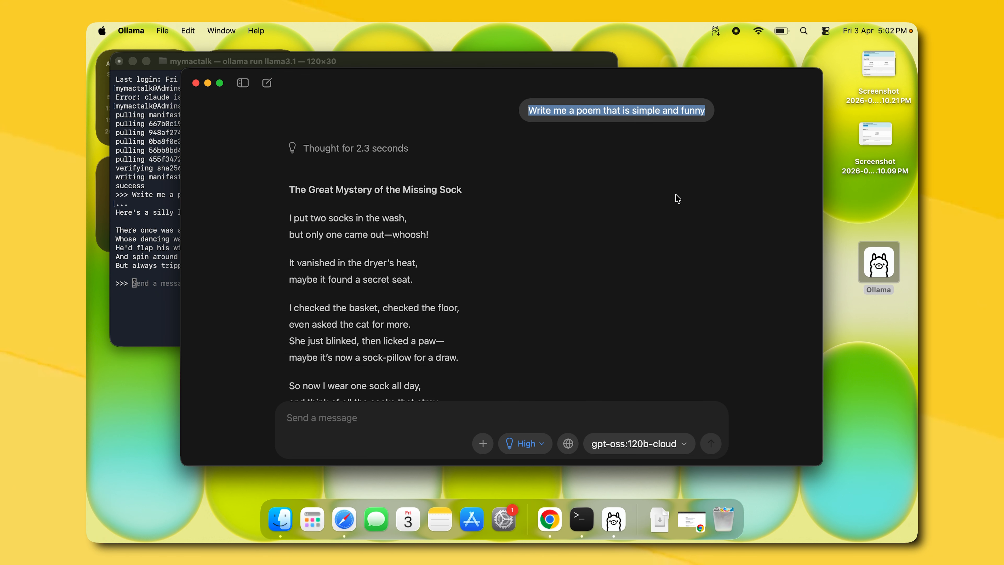
pyautogui.scroll(-5, 498, 239)
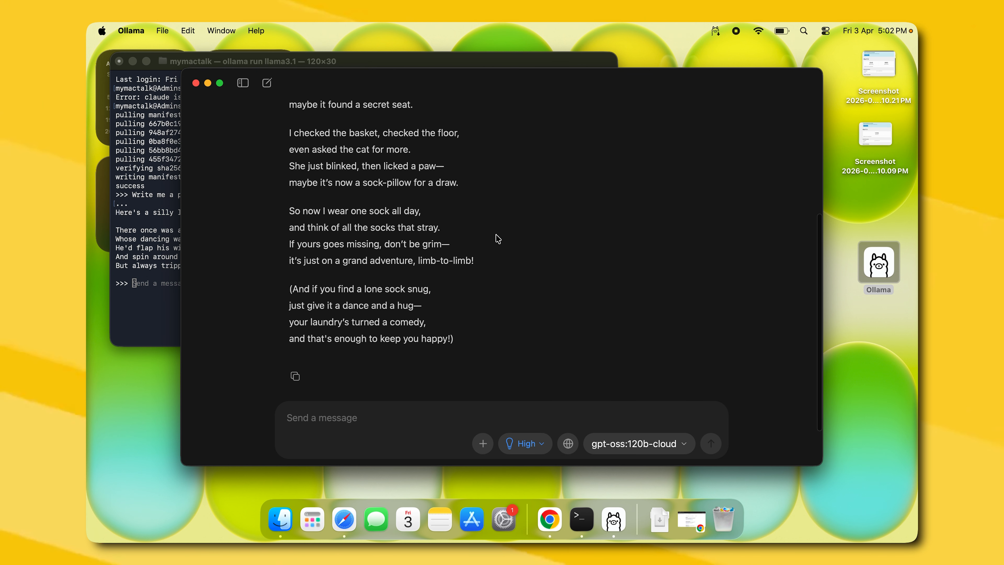
pyautogui.scroll(6, 497, 239)
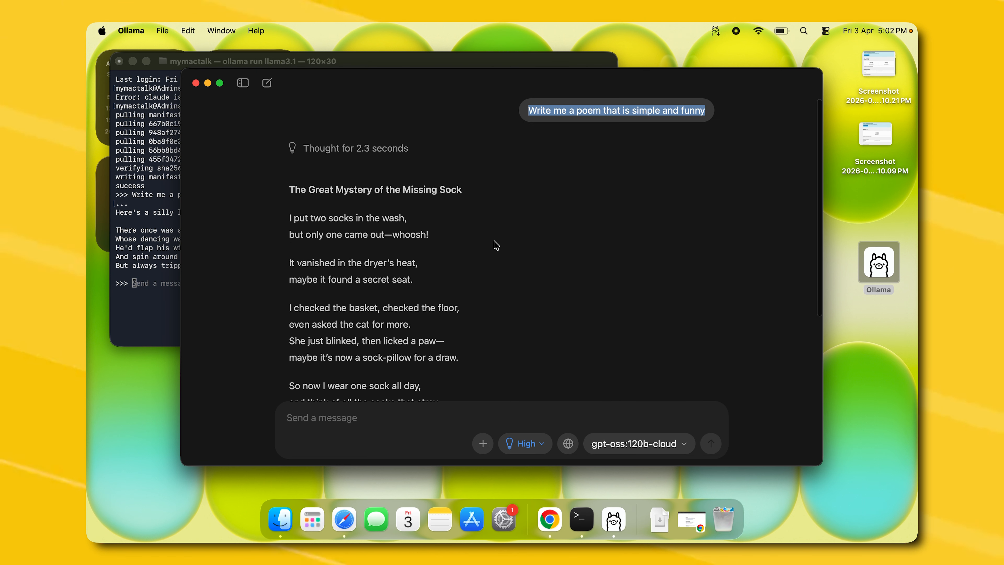
pyautogui.scroll(-6, 496, 243)
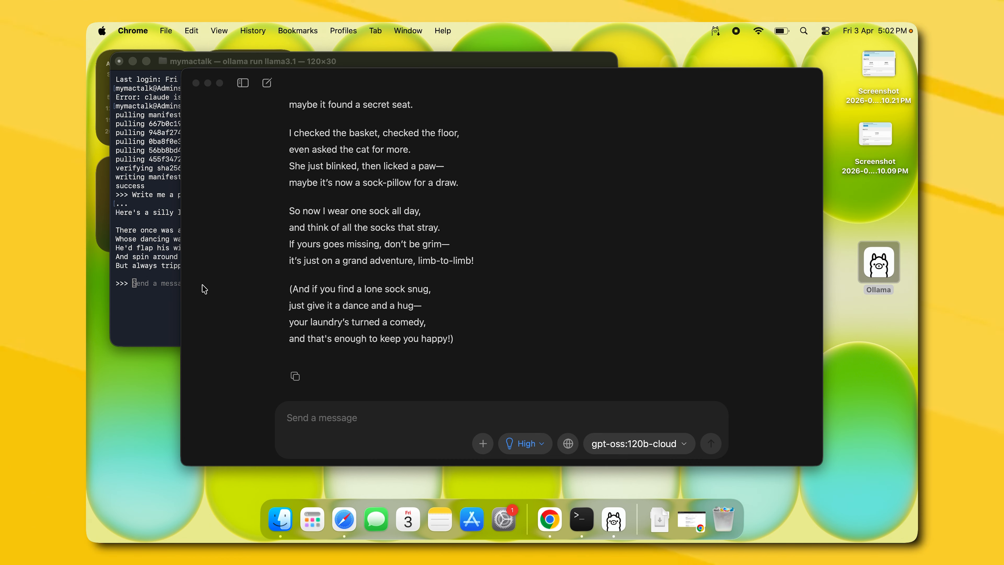
# Try to run "ollama run gemma4" from within the active Llama 3.1 session in Terminal
pyautogui.click(154, 284)
pyautogui.write('o')
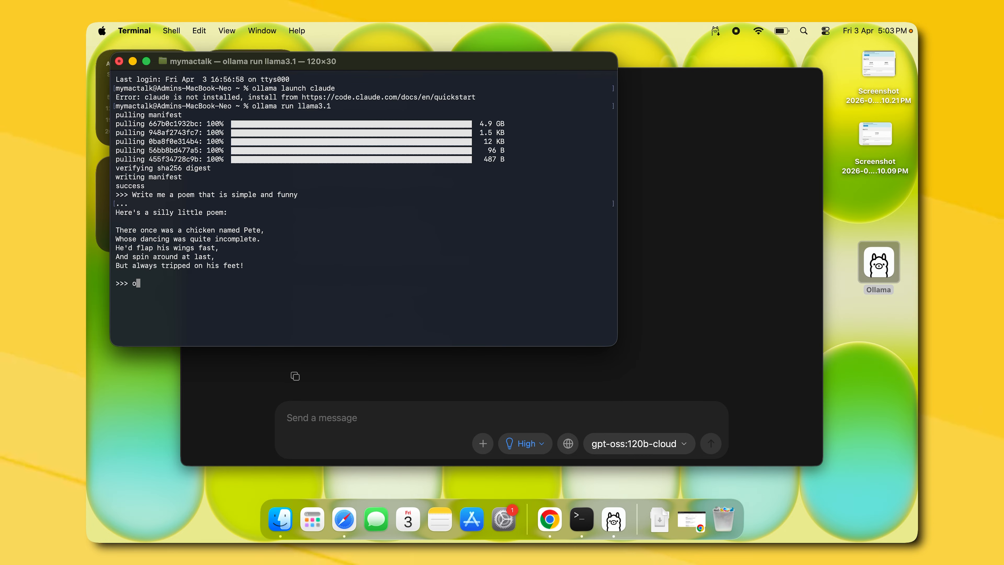
pyautogui.write('llla')
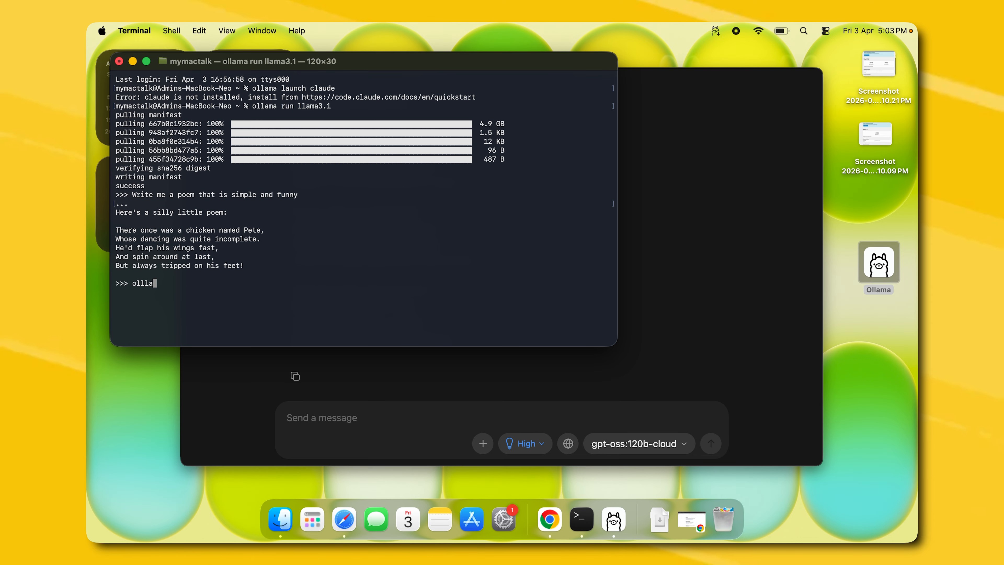
pyautogui.press('BackSpace')
pyautogui.press('BackSpace')
pyautogui.write('ma')
pyautogui.press('BackSpace')
pyautogui.write('ama r')
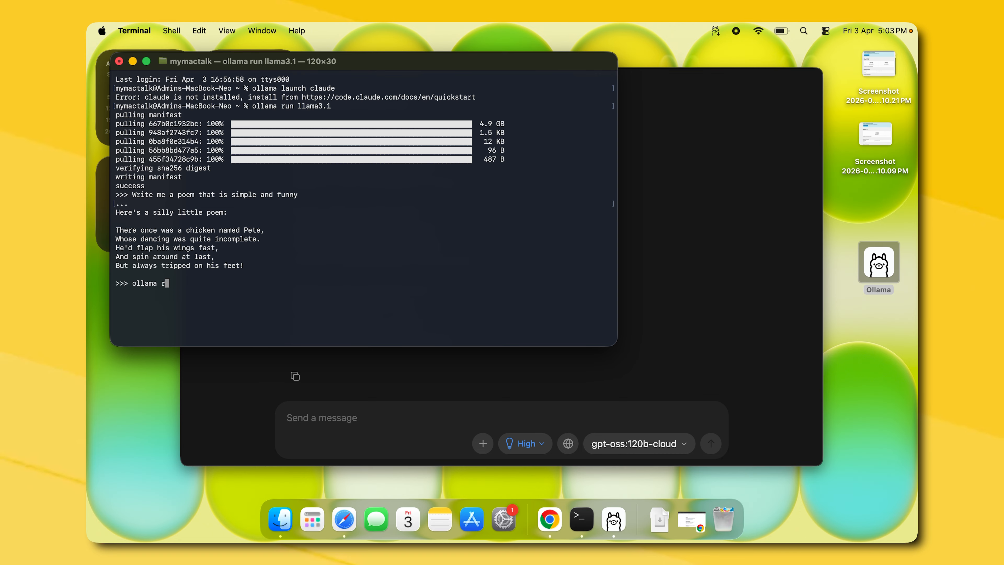
pyautogui.write('un ')
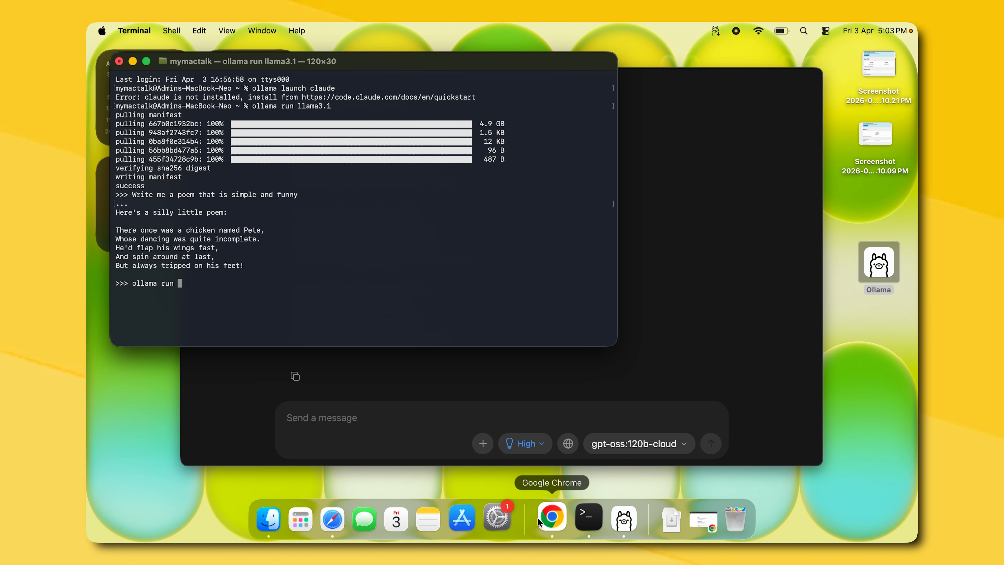
pyautogui.write('gemma4')
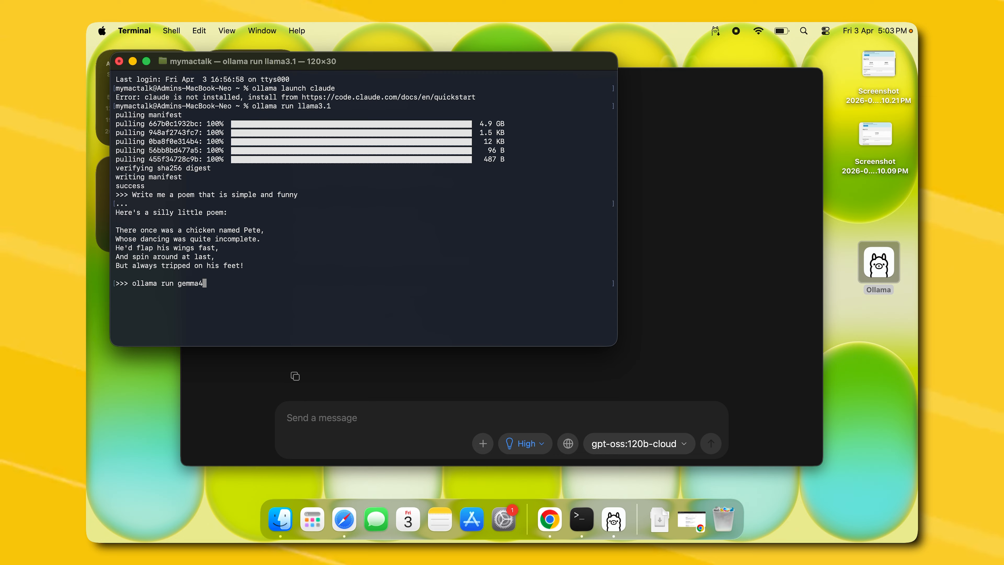
pyautogui.press('Return')
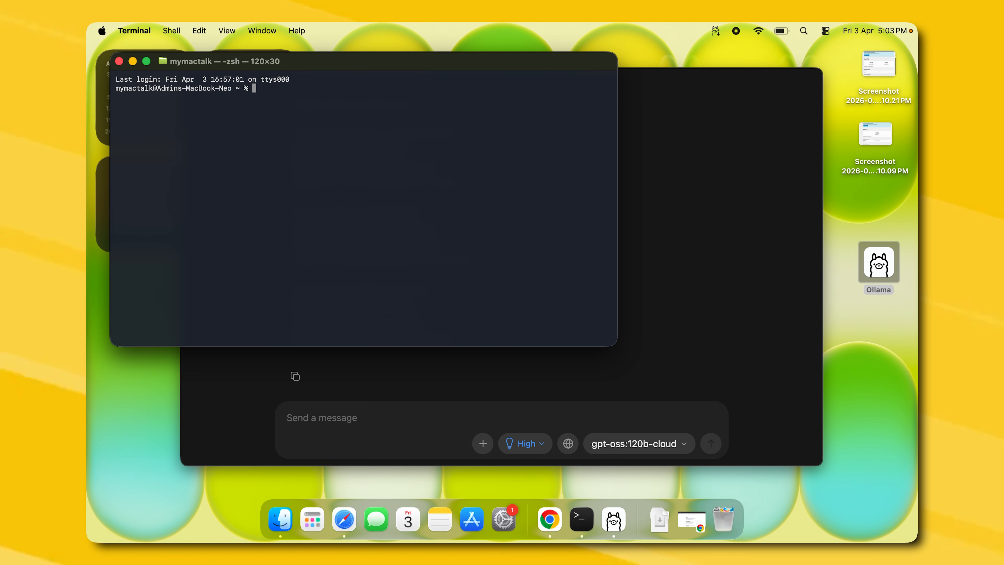
# Run "ollama run gemma4" at the fresh Terminal shell prompt and send the model "Write me a poem that is simple and funny"
pyautogui.write('olla')
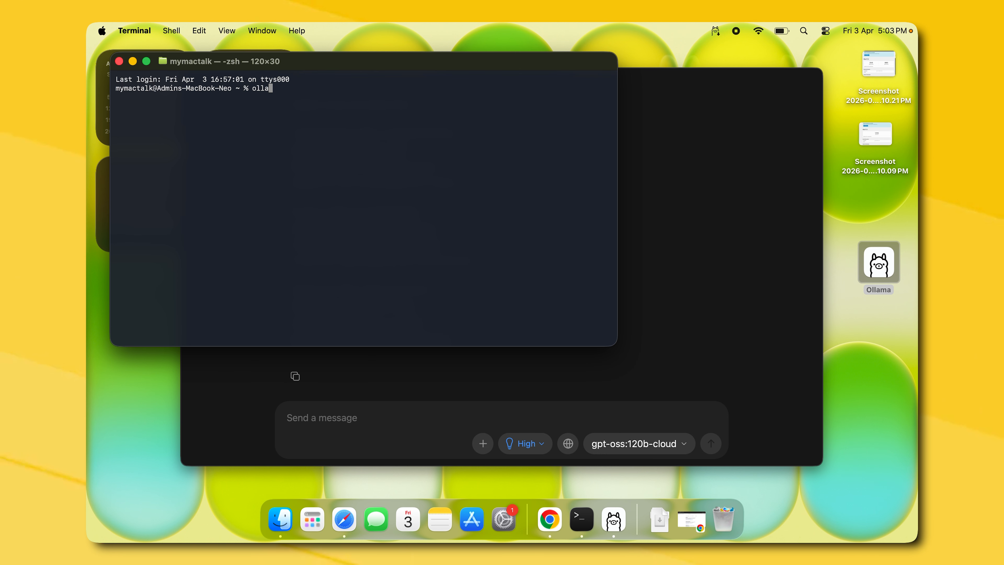
pyautogui.write('ma run gemma4')
pyautogui.press('Return')
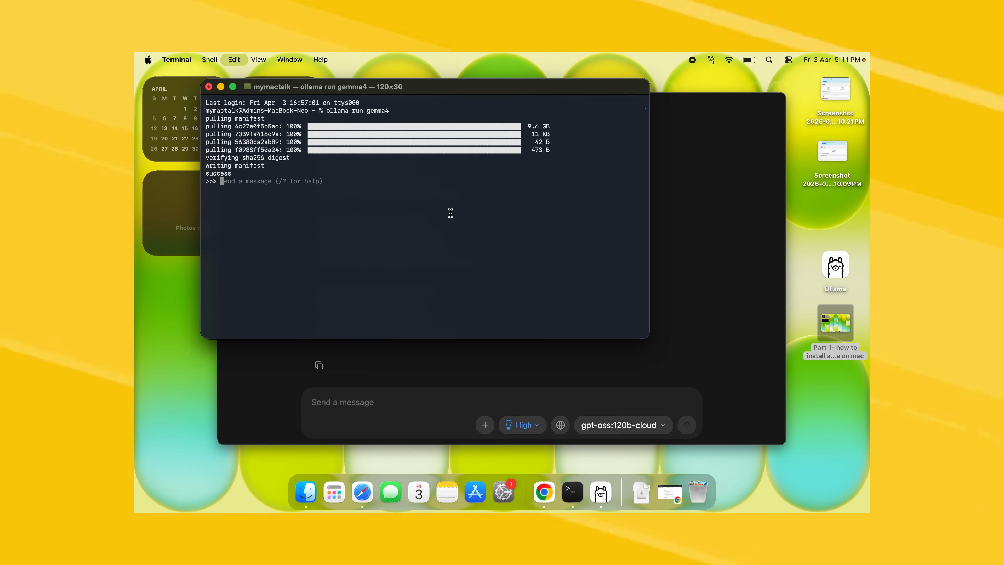
pyautogui.write('Write me a poem that is simple and funny')
pyautogui.press('Return')
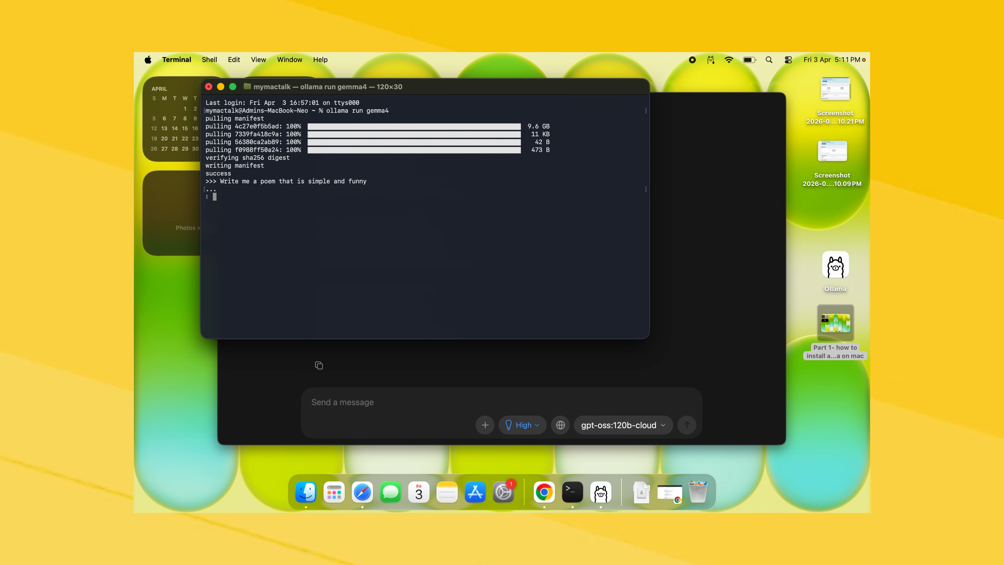
# Search for and open Activity Monitor, and show its Memory view to check the model's memory use
pyautogui.press('super+space')
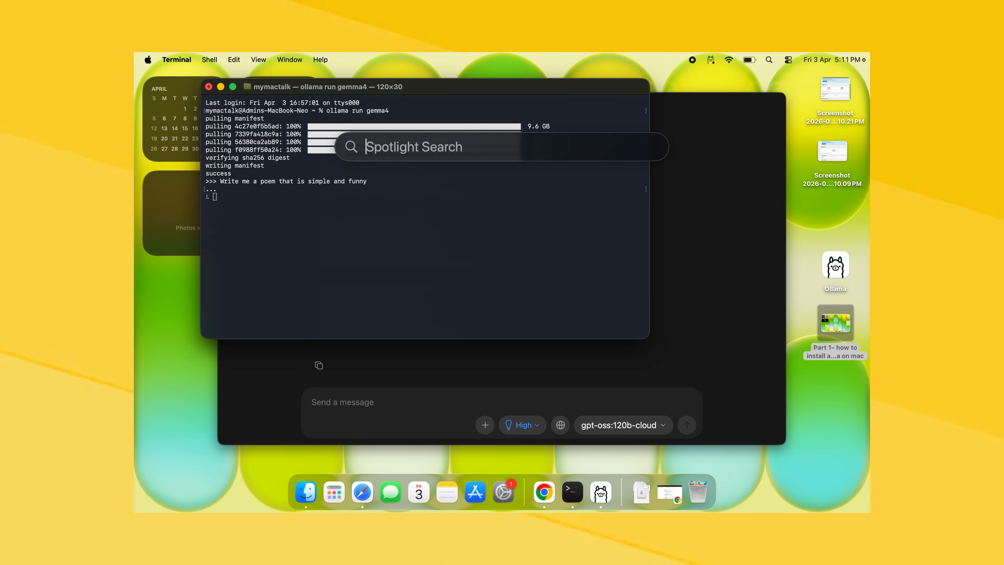
pyautogui.write('a')
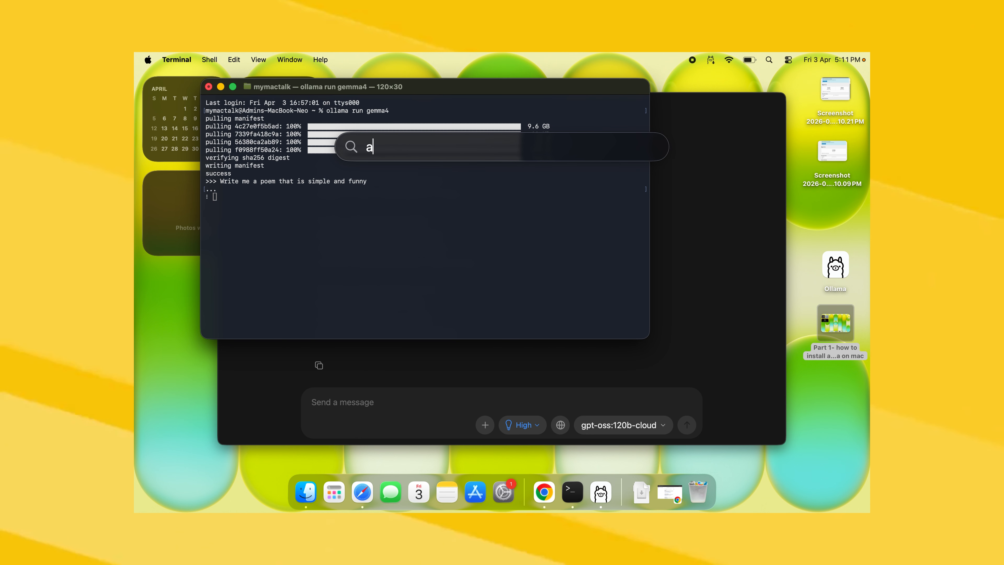
pyautogui.write('cti')
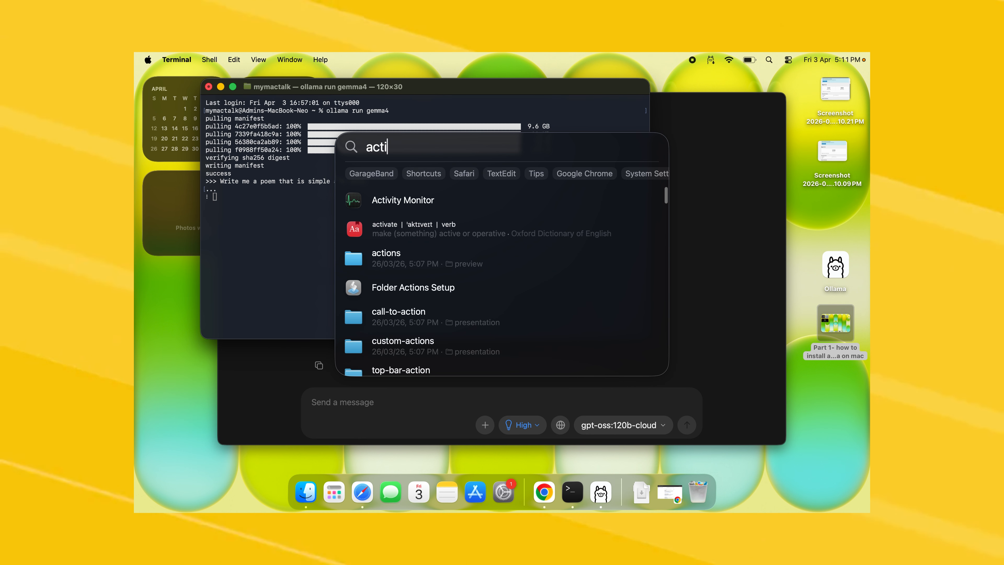
pyautogui.press('Down')
pyautogui.press('Up')
pyautogui.press('Return')
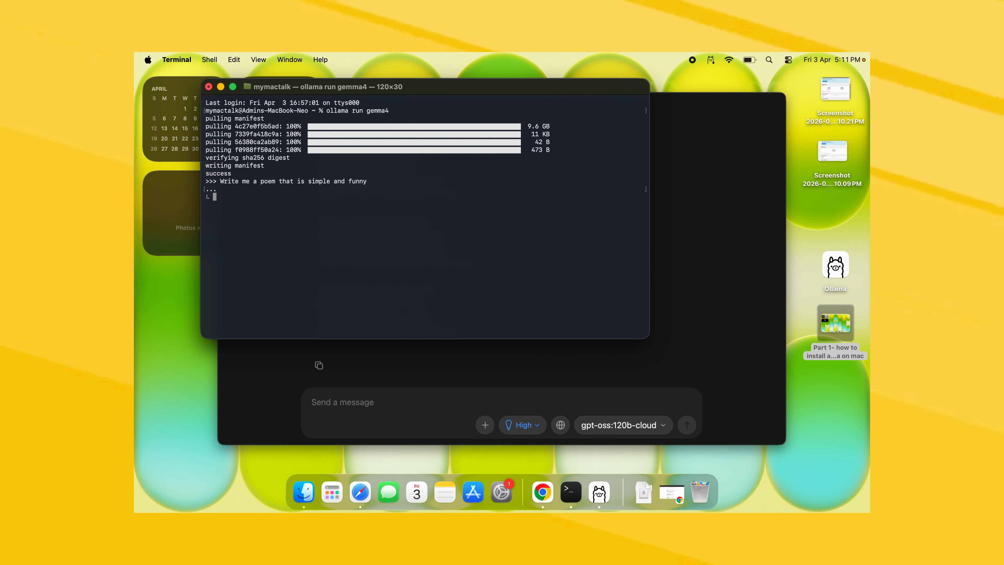
pyautogui.click(516, 142)
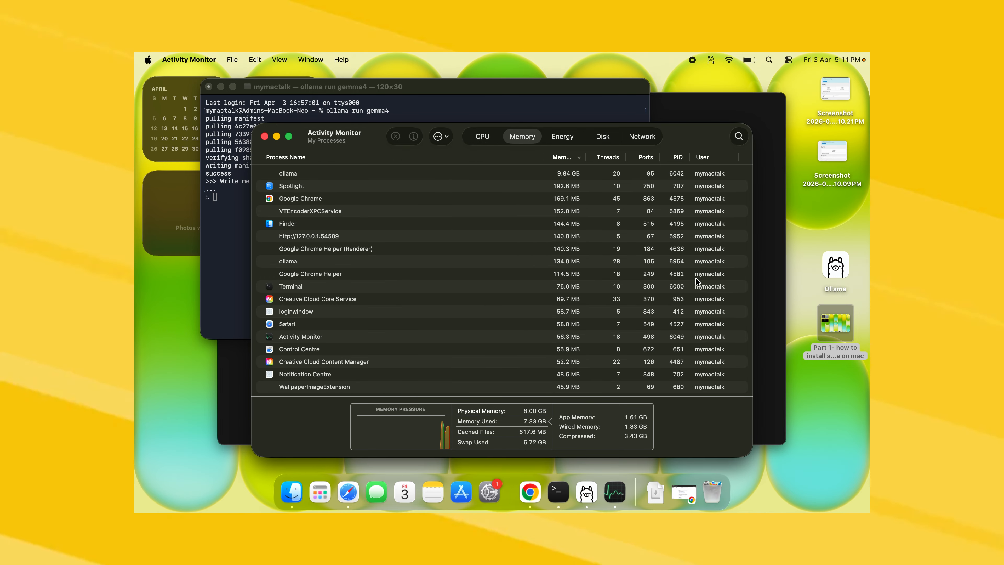
# Rearrange the Activity Monitor and Terminal windows so the memory figures and the Gemma 4 reply can be viewed together
pyautogui.moveTo(695, 145); pyautogui.dragTo(812, 179)
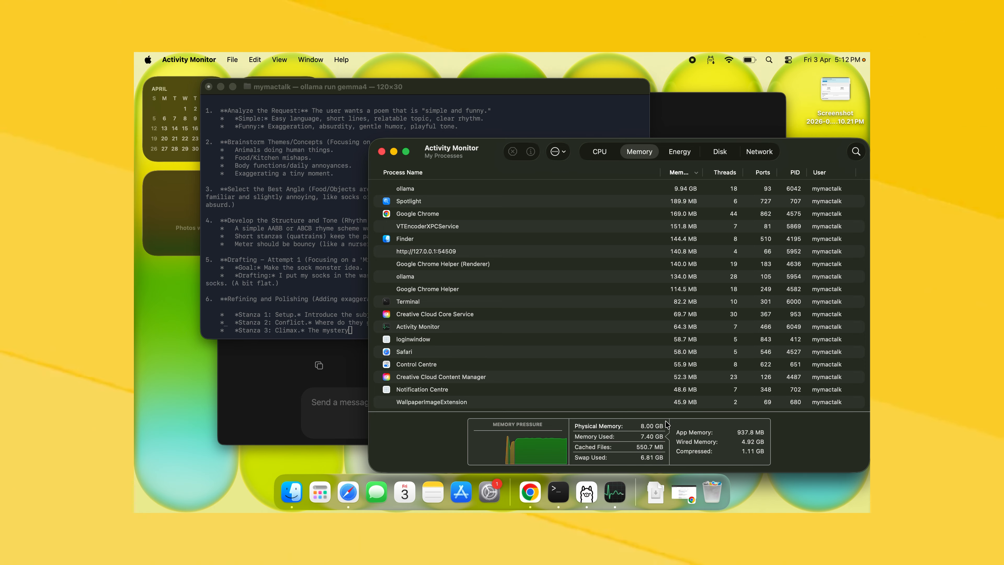
pyautogui.click(299, 200)
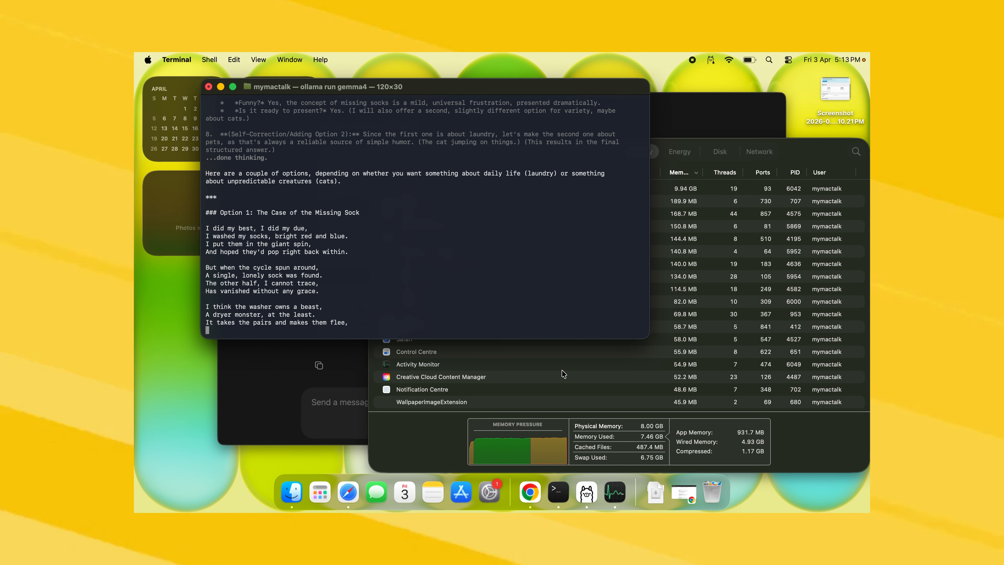
pyautogui.moveTo(524, 88)
pyautogui.mouseDown()
pyautogui.moveTo(504, 151)
pyautogui.moveTo(534, 102)
pyautogui.mouseUp()
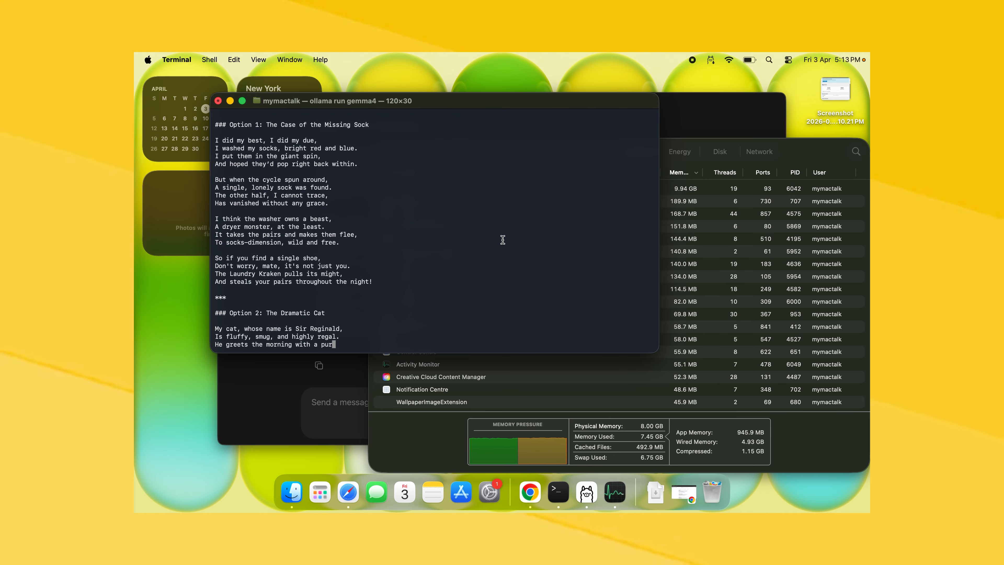
# Review the funny poem that Gemma 4 is writing in the Terminal window
pyautogui.scroll(5, 502, 237)
pyautogui.scroll(-5, 502, 237)
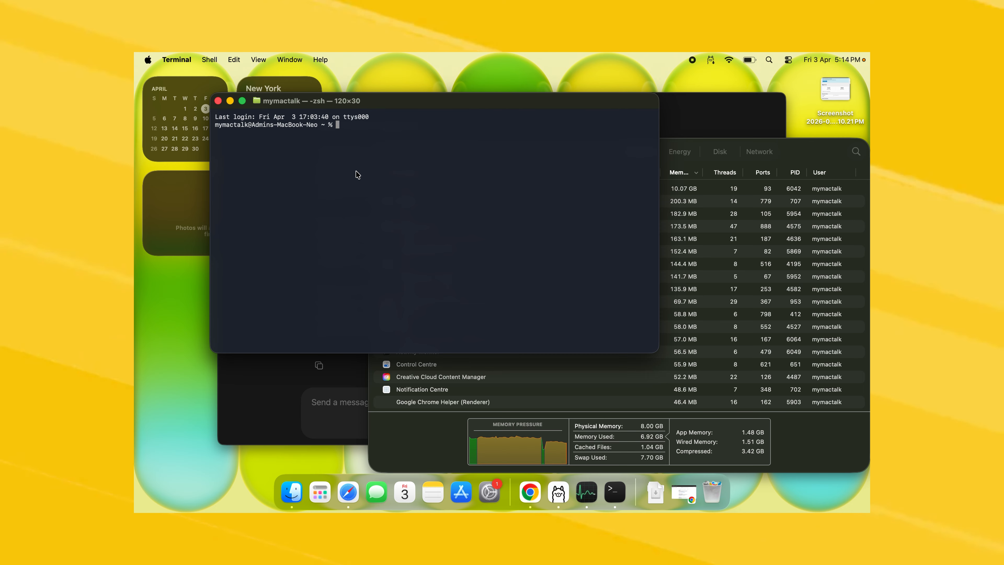
# Start the Gemma 4 model from the fresh Terminal shell prompt with "ollama run gemma4"
pyautogui.press('BackSpace')
pyautogui.press('BackSpace')
pyautogui.press('BackSpace')
pyautogui.press('BackSpace')
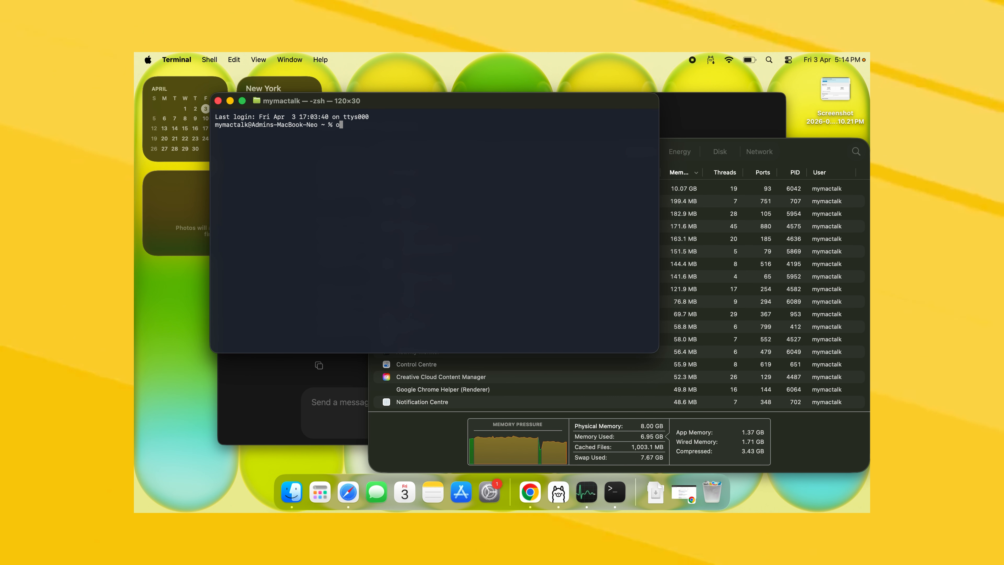
pyautogui.write('llama ')
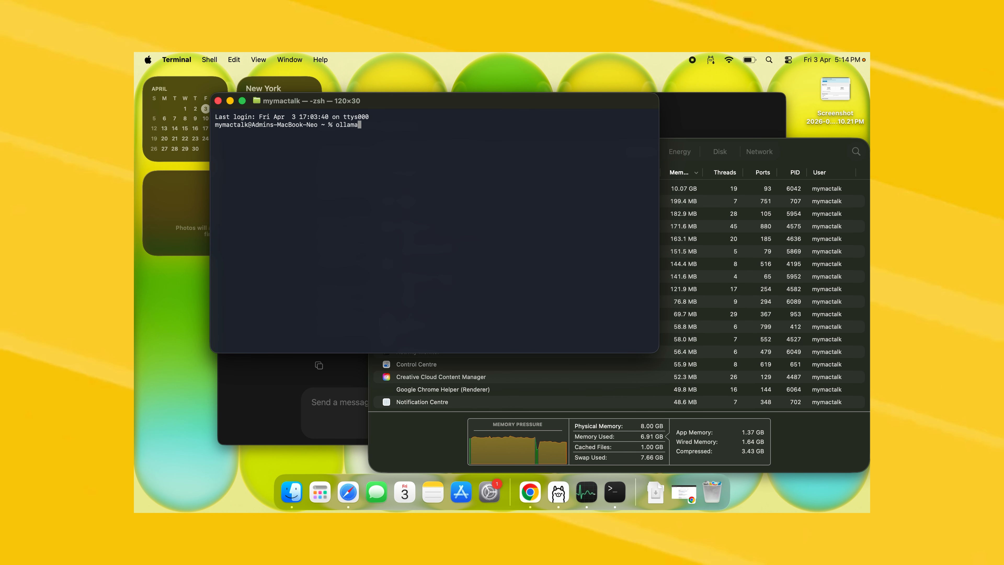
pyautogui.write('r')
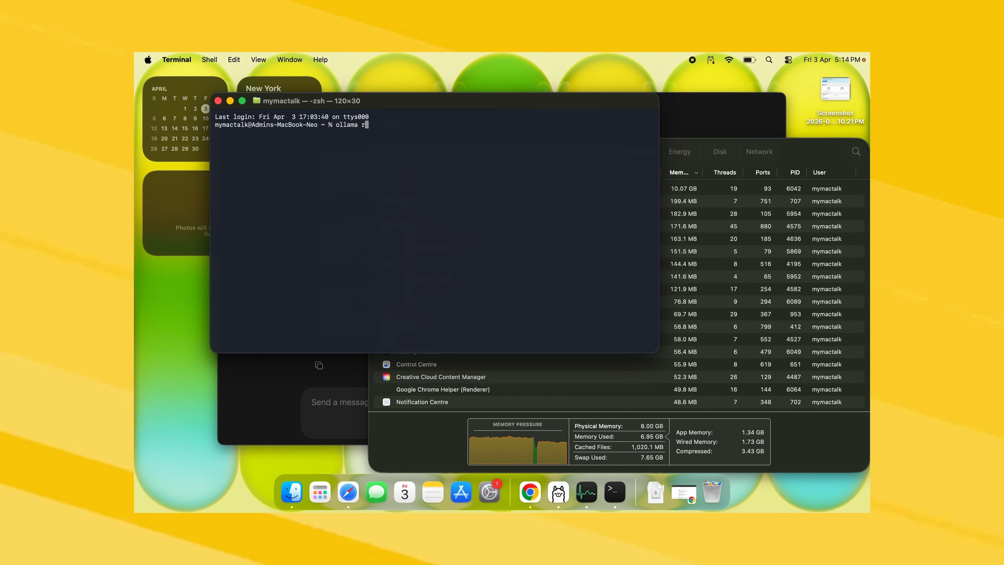
pyautogui.write('un gemma ')
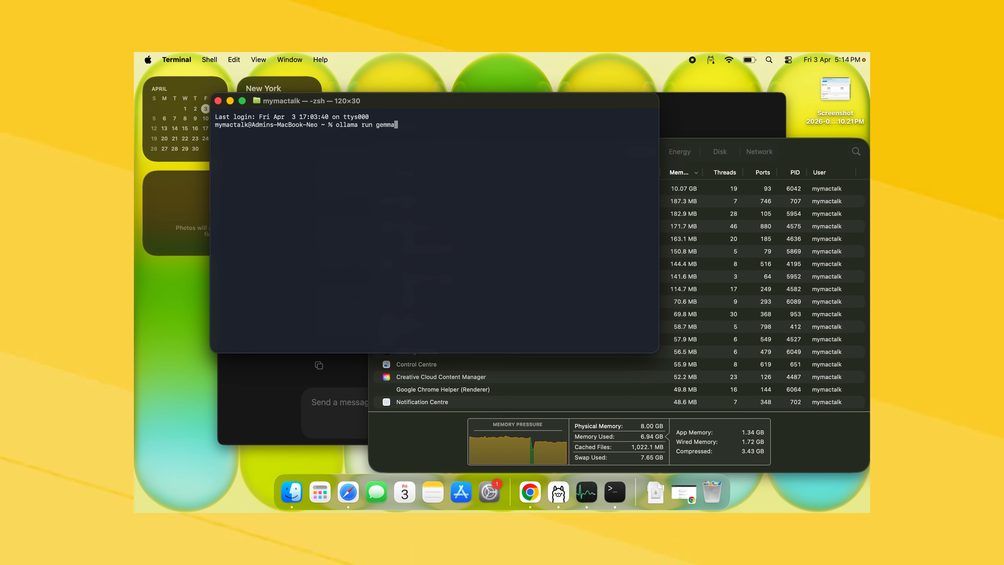
pyautogui.write('4')
pyautogui.press('Return')
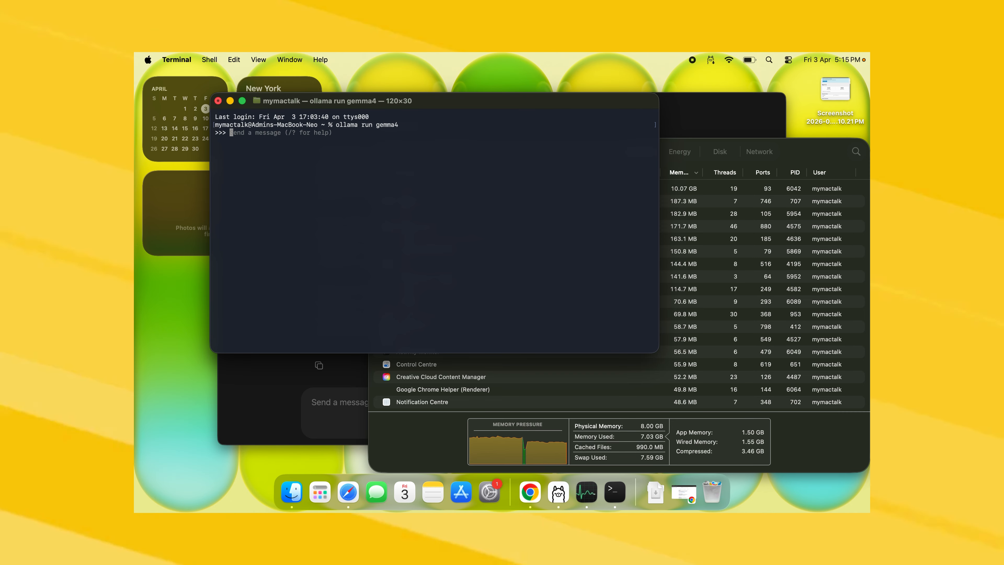
# Submit "ollama stop" at the message prompt of the running Gemma 4 session
pyautogui.write('olla')
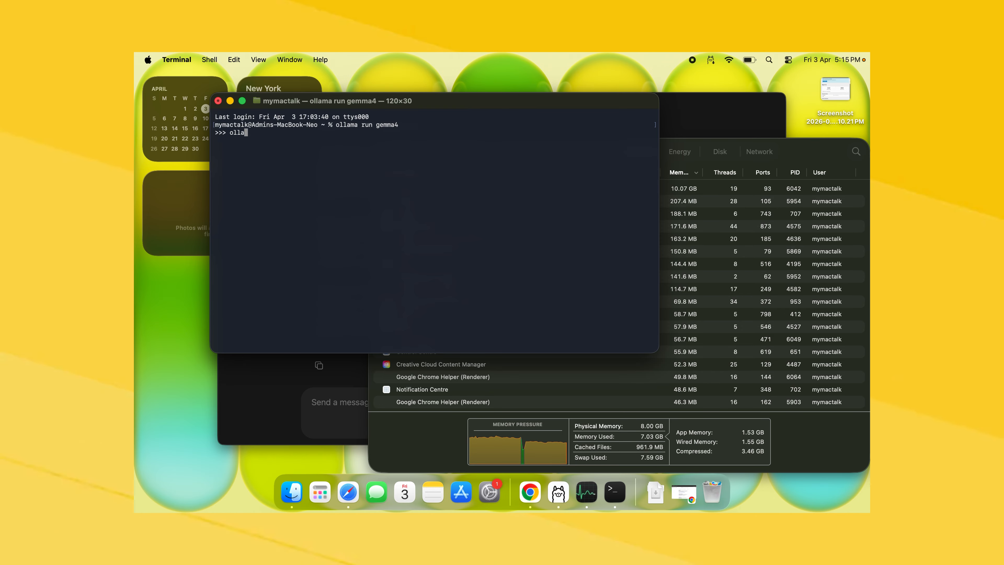
pyautogui.write('ma stop')
pyautogui.press('Return')
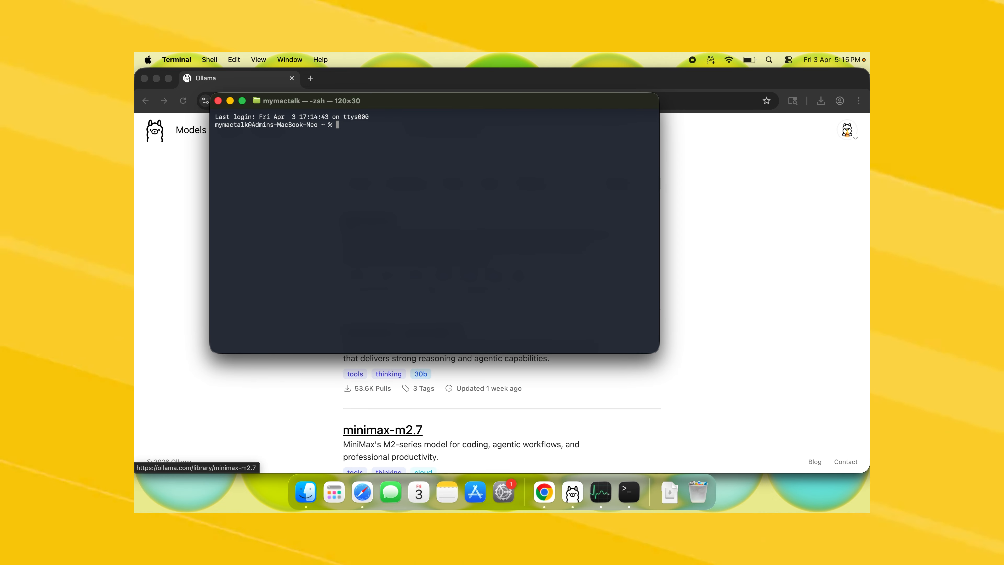
# Delete the Gemma 4 model from the Mac by running "ollama rm gemma4" at the new Terminal shell prompt
pyautogui.write('olla')
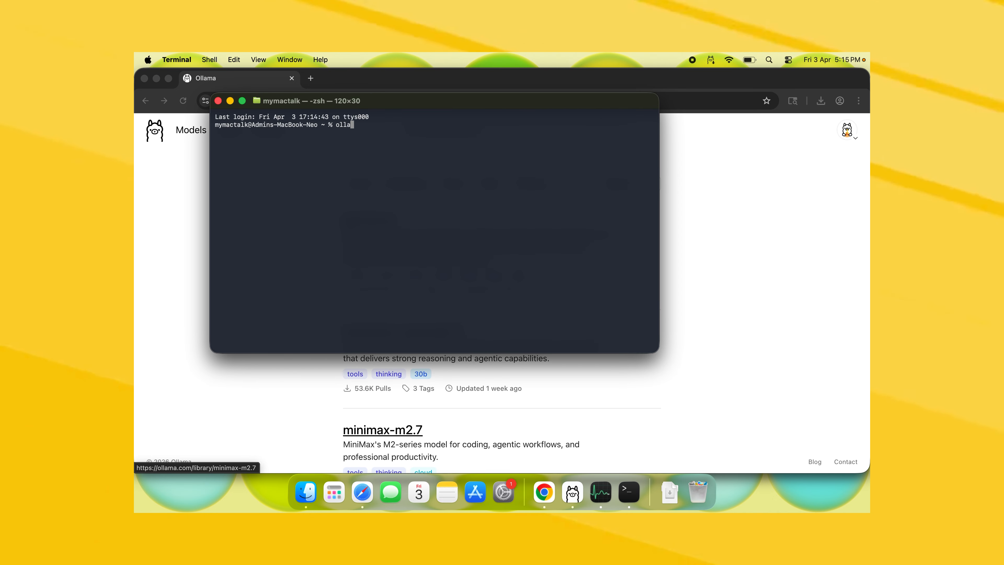
pyautogui.write('ma rm g')
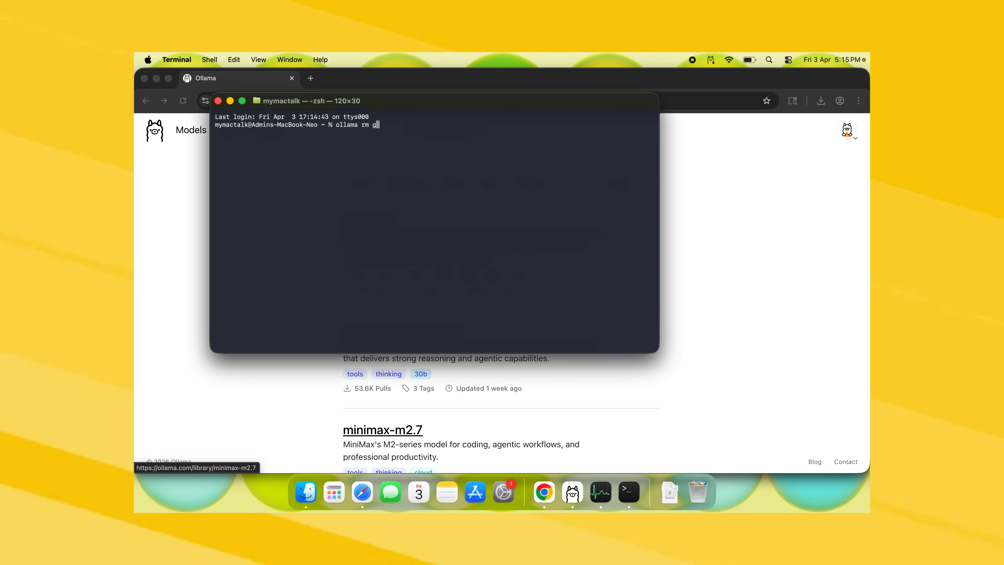
pyautogui.write('emma4')
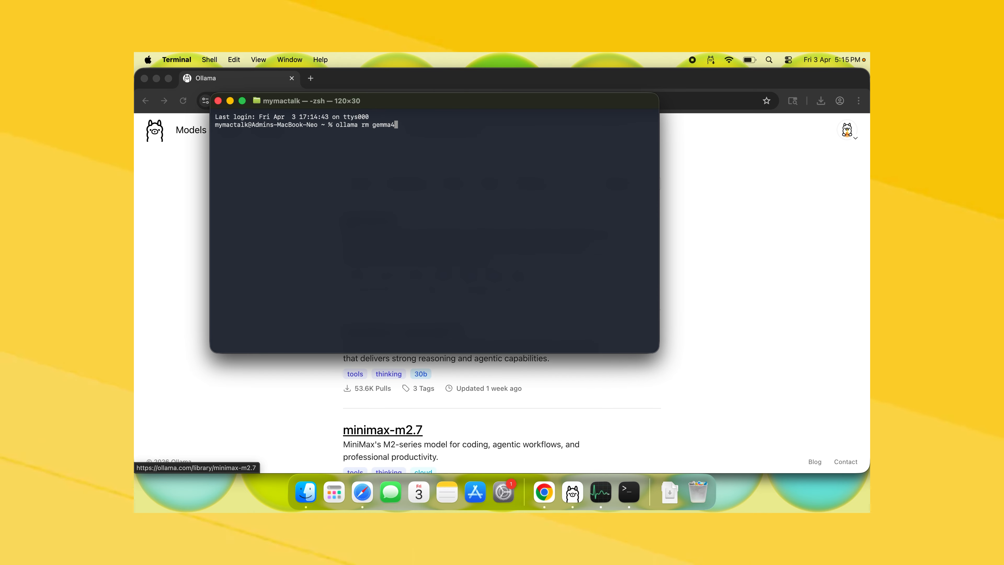
pyautogui.press('Return')
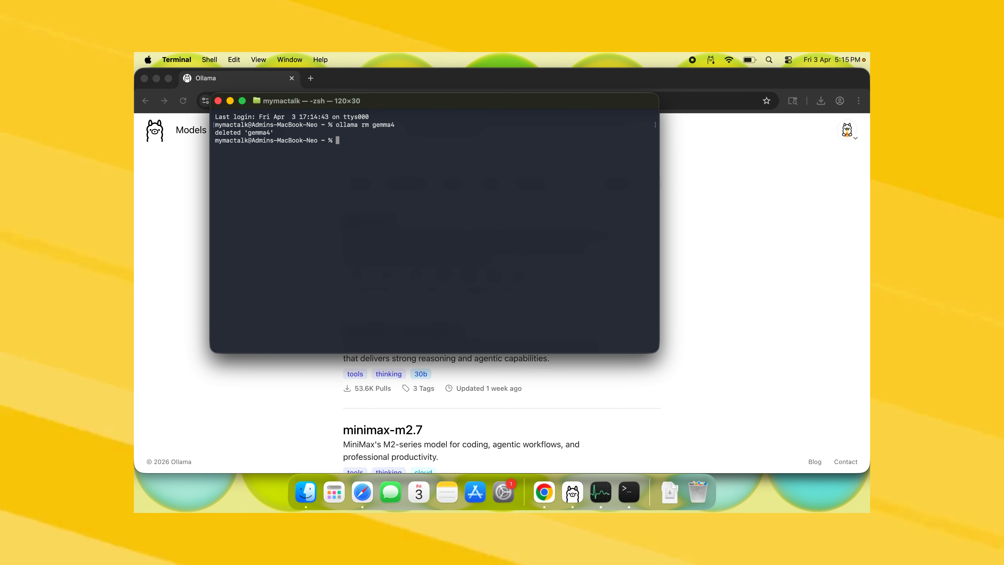
# List the models still installed by running "ollama list" in Terminal
pyautogui.write('ollama l')
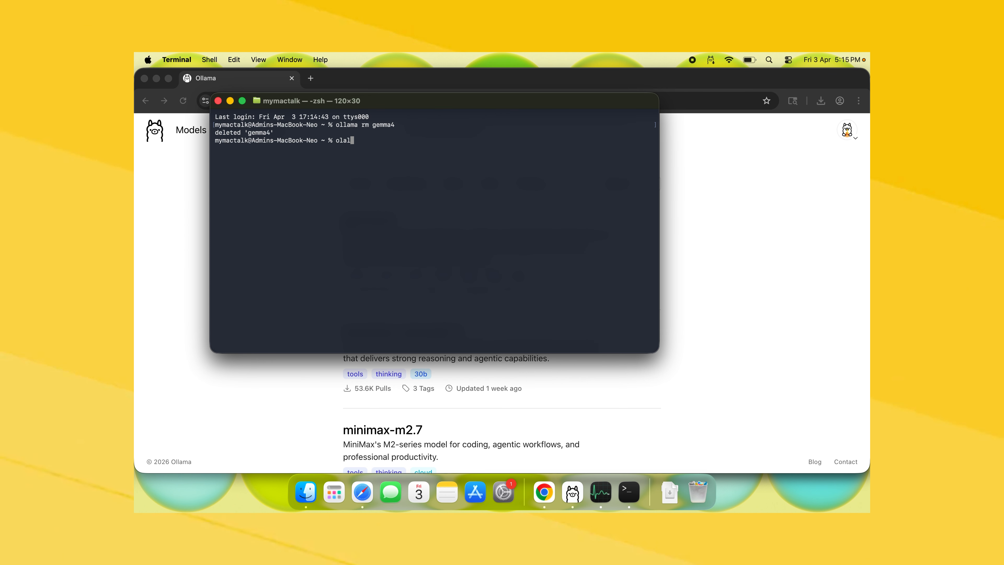
pyautogui.press('BackSpace')
pyautogui.press('BackSpace')
pyautogui.write('lama list')
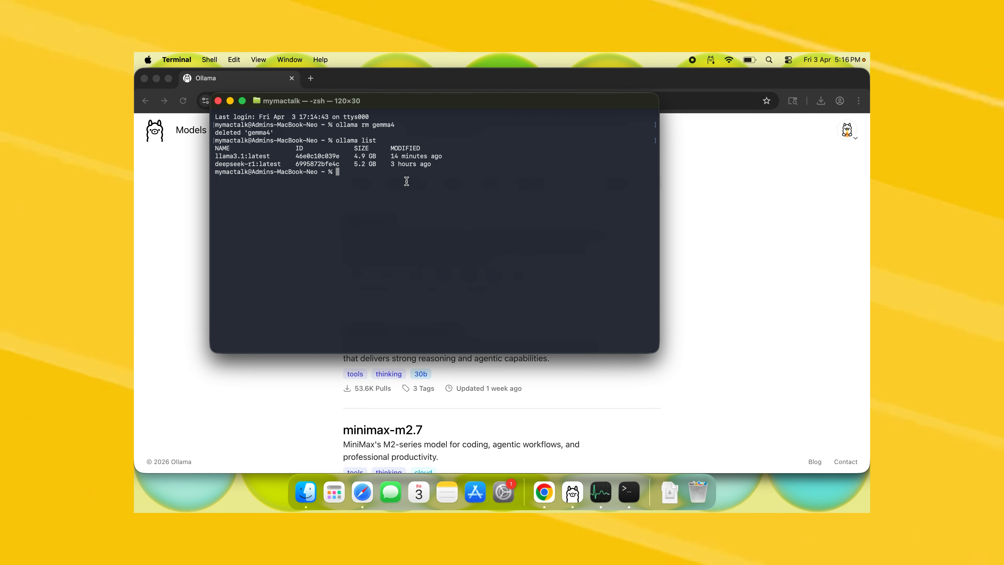
# Delete the Llama 3.1 model by running "ollama rm llama3.1" in Terminal
pyautogui.write('ollama ')
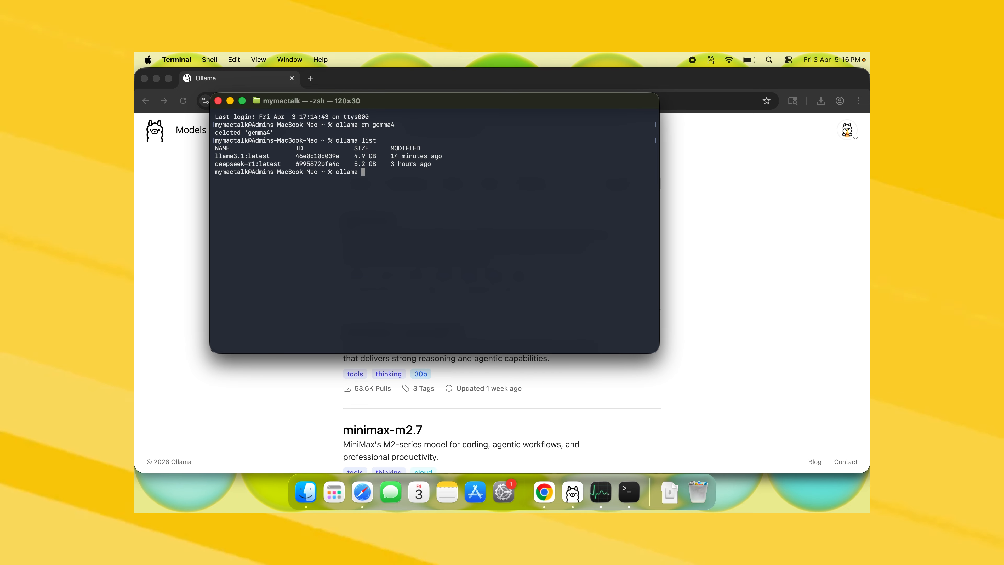
pyautogui.write('rm llama')
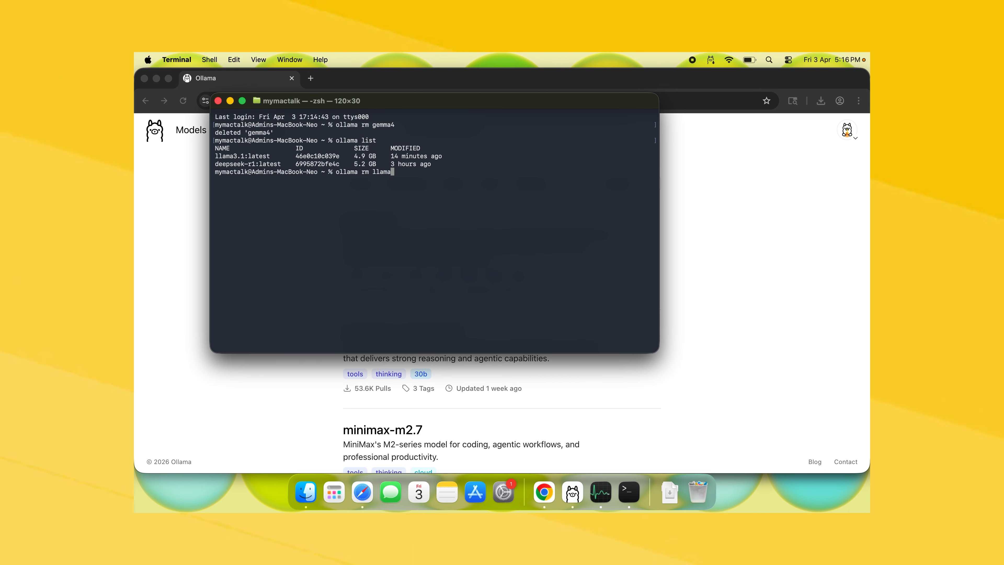
pyautogui.write('3.1')
pyautogui.press('Return')
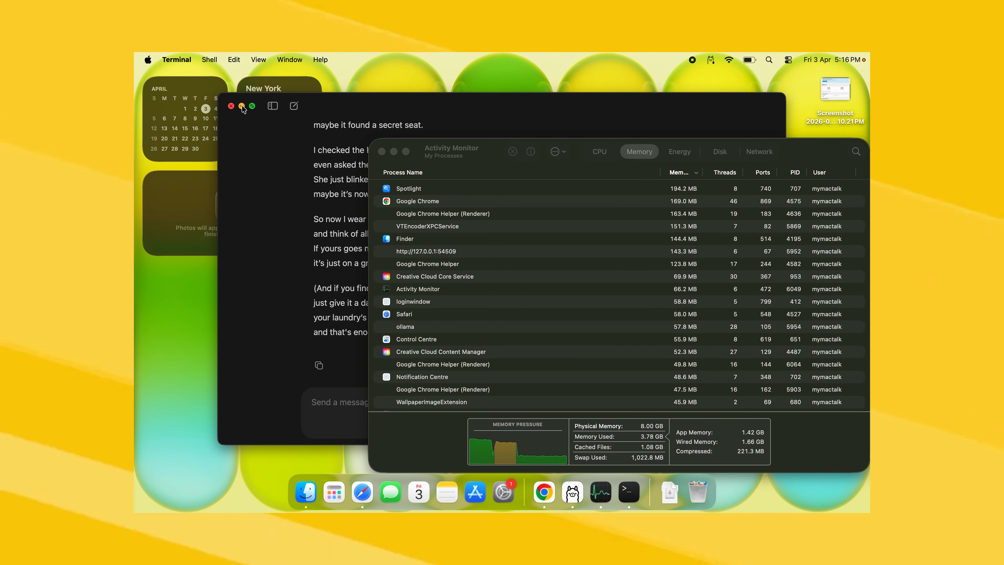
# Minimize the Ollama chat window and show the diagnostic options in Activity Monitor
pyautogui.click(245, 112)
pyautogui.click(558, 154)
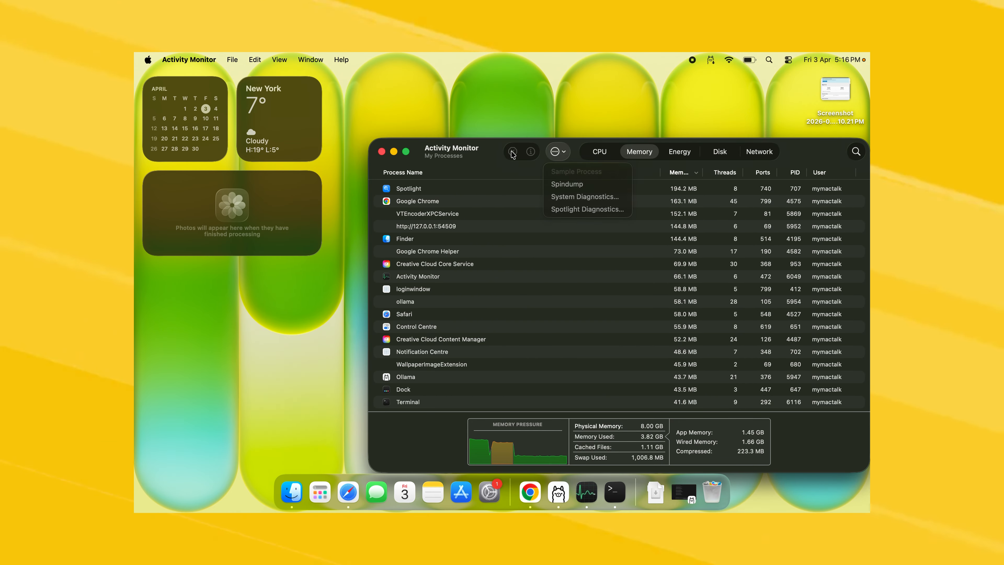